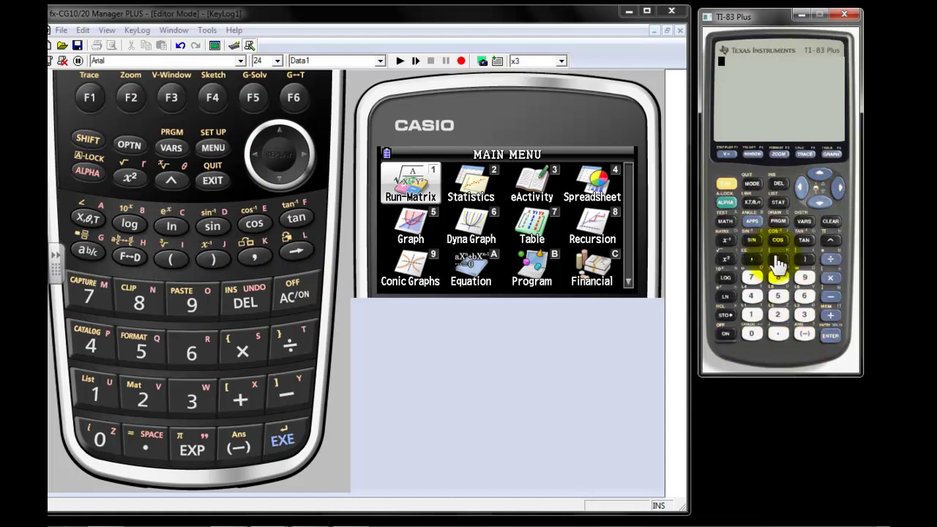
On the TI-83 Plus, begin the quadratic formula numerator with (2+√(
{"action": "left_click", "coordinate": [776, 261]}
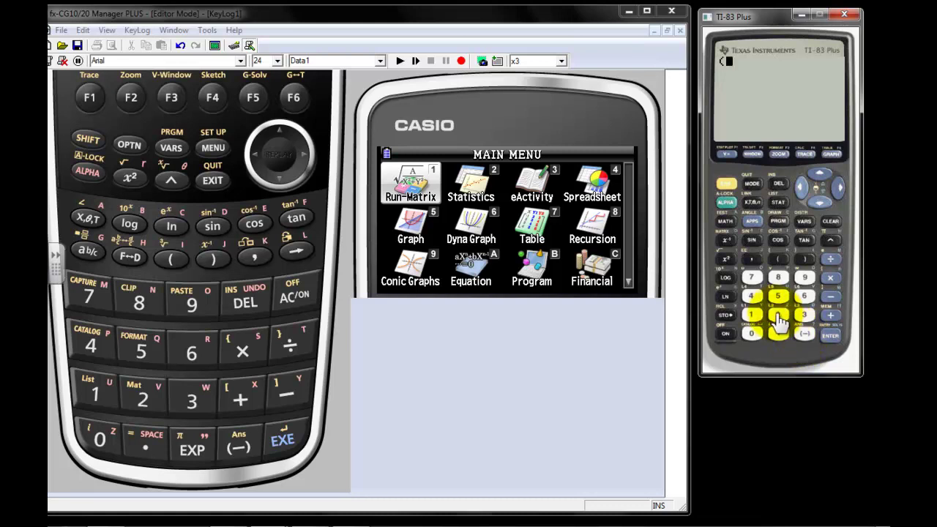
{"action": "left_click", "coordinate": [778, 321]}
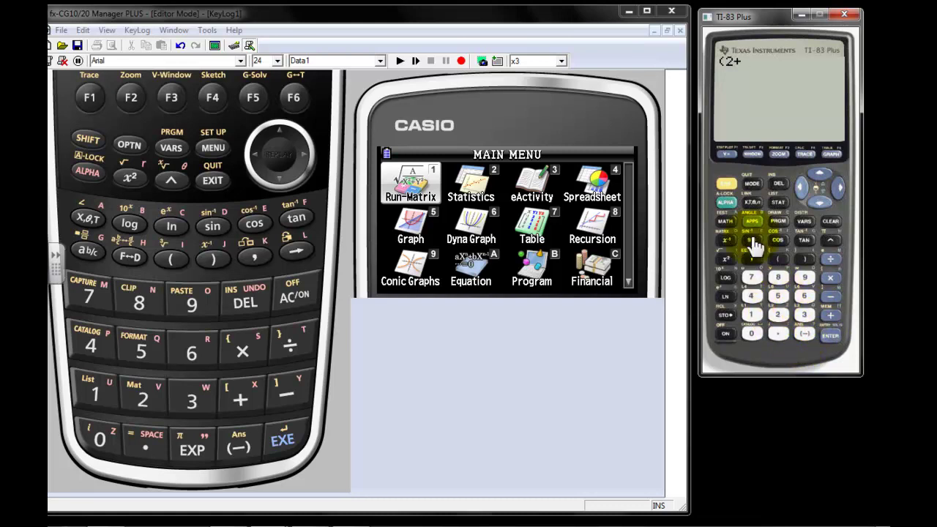
{"action": "left_click", "coordinate": [734, 189]}
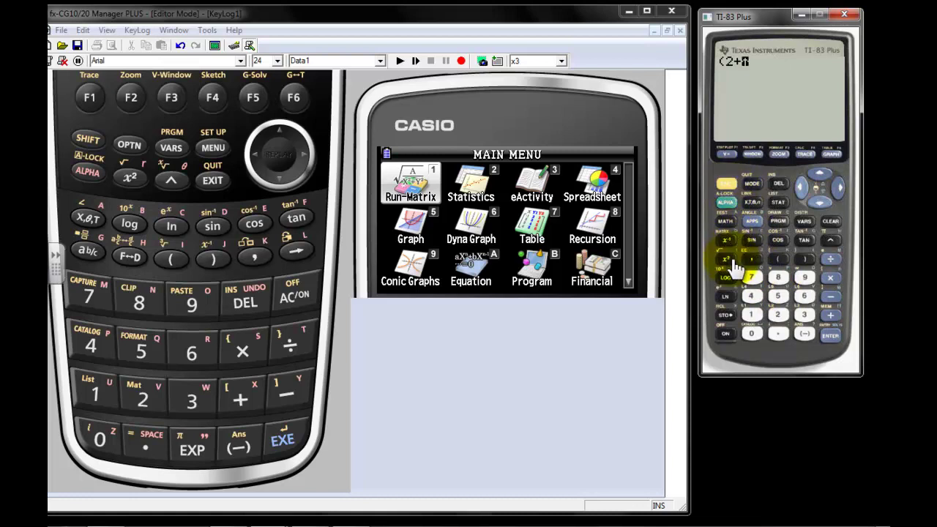
{"action": "left_click", "coordinate": [730, 262]}
Enter ((-2)² as the first term under the square root on the TI-83 Plus
{"action": "left_click", "coordinate": [777, 260]}
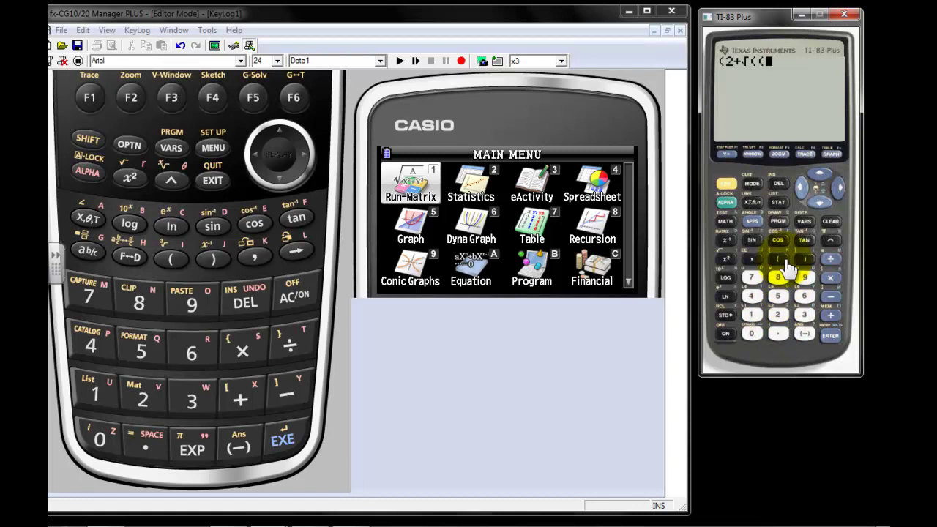
{"action": "left_click", "coordinate": [778, 263]}
{"action": "left_click", "coordinate": [805, 333]}
{"action": "left_click", "coordinate": [778, 296]}
{"action": "left_click", "coordinate": [803, 261]}
{"action": "left_click", "coordinate": [726, 259]}
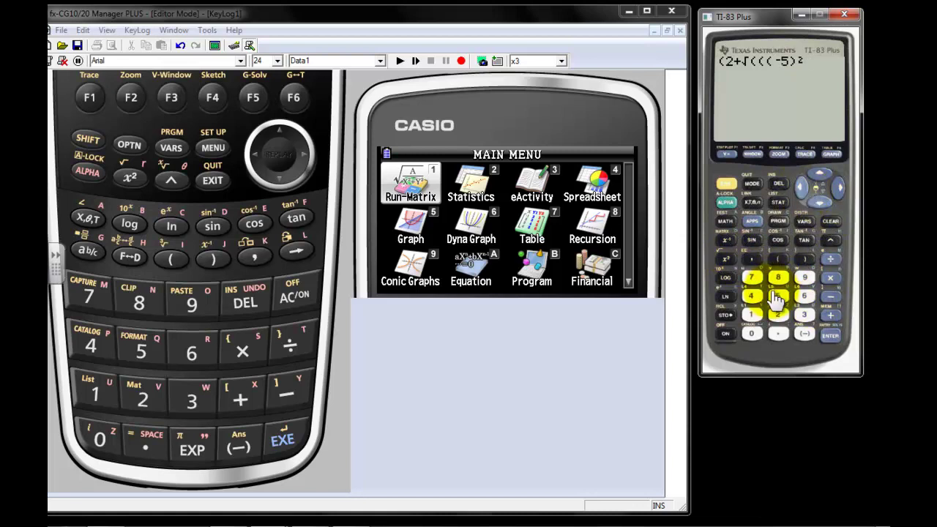
{"action": "left_click", "coordinate": [778, 315]}
{"action": "left_click", "coordinate": [841, 189]}
Complete the radicand with -4*1*3 and a closing parenthesis, and delete the extra opening parenthesis after the root
{"action": "left_click", "coordinate": [829, 296]}
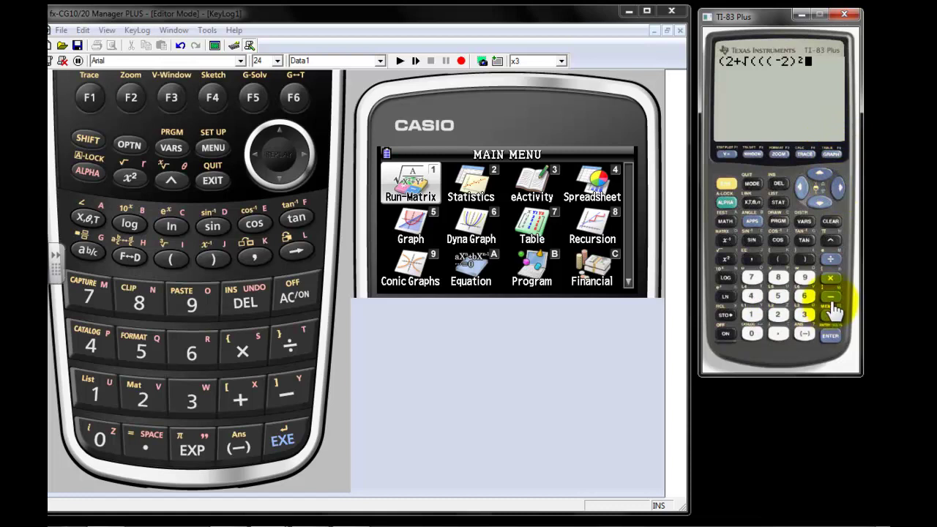
{"action": "left_click", "coordinate": [754, 295]}
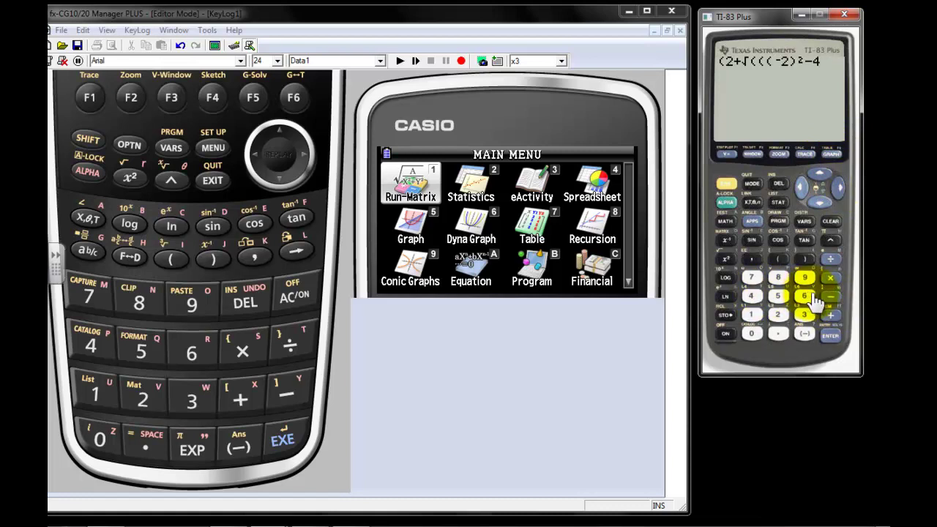
{"action": "left_click", "coordinate": [831, 279]}
{"action": "left_click", "coordinate": [750, 315]}
{"action": "left_click", "coordinate": [830, 280]}
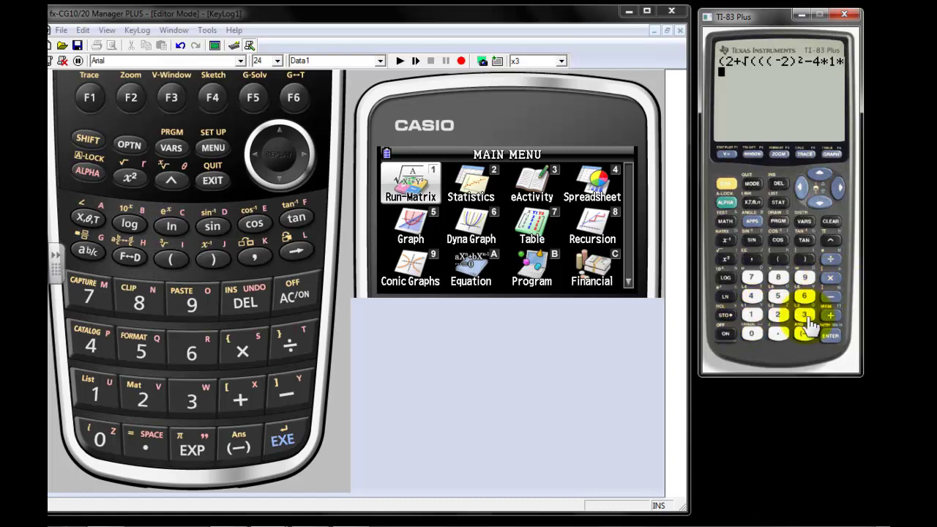
{"action": "left_click", "coordinate": [807, 321]}
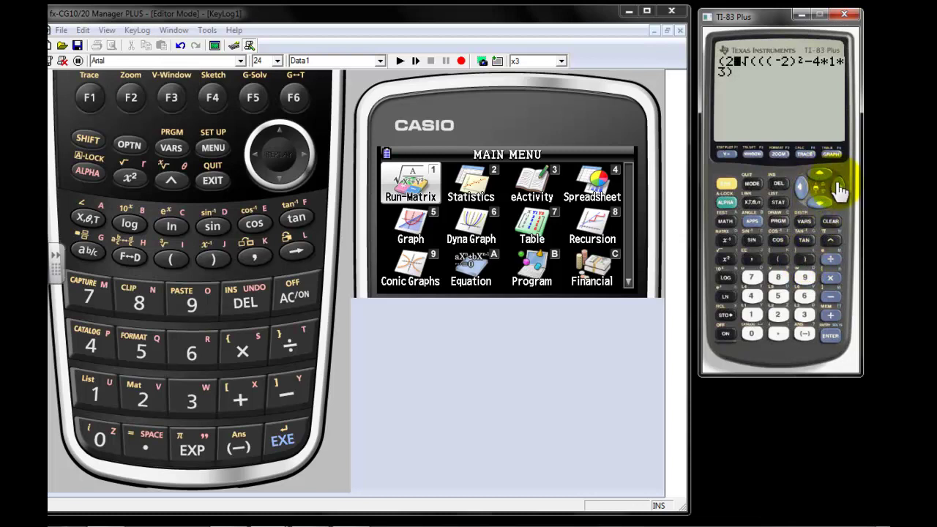
{"action": "left_click", "coordinate": [778, 184]}
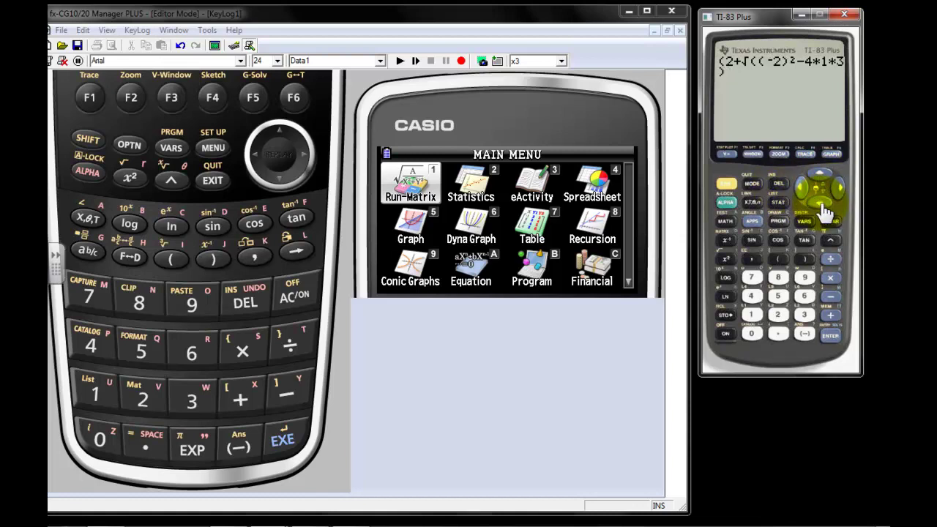
Append /(2*1) to the expression and evaluate it on the TI-83 Plus
{"action": "left_click", "coordinate": [832, 262]}
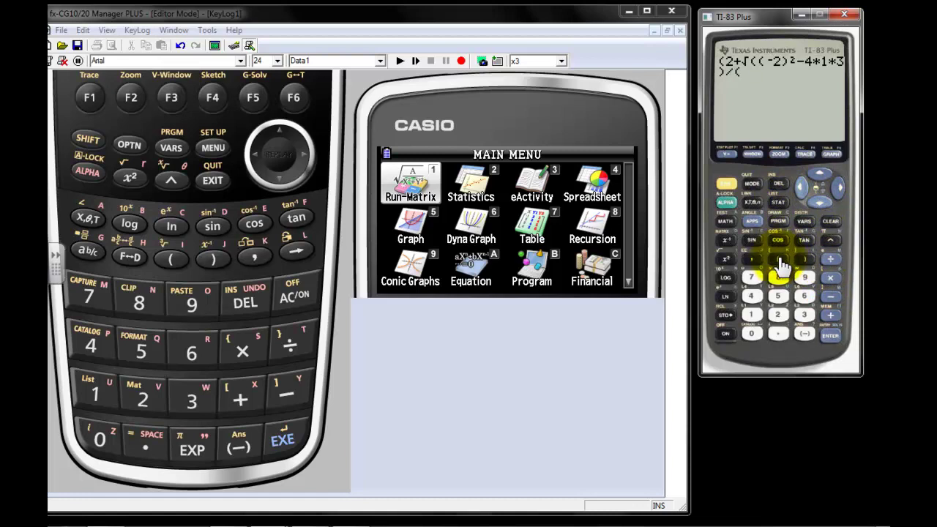
{"action": "left_click", "coordinate": [779, 314]}
{"action": "left_click", "coordinate": [835, 280]}
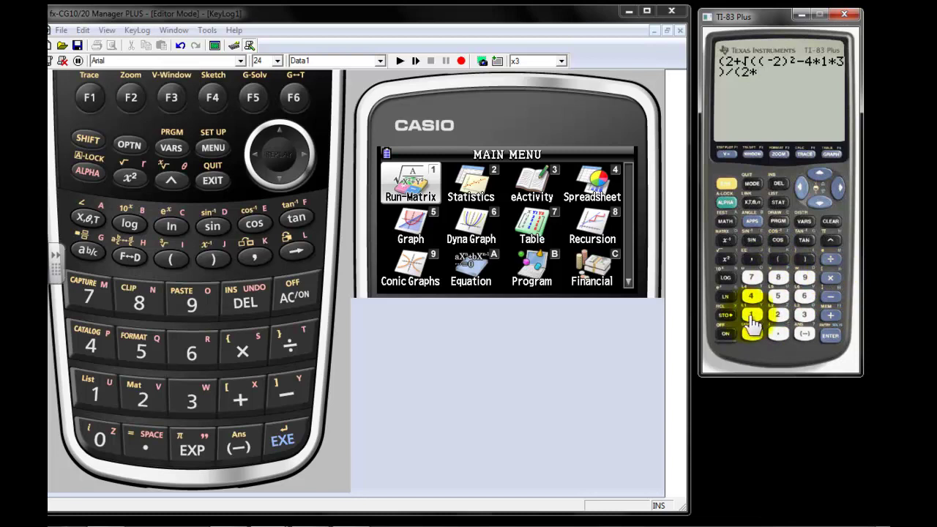
{"action": "left_click", "coordinate": [751, 314]}
{"action": "left_click", "coordinate": [805, 261]}
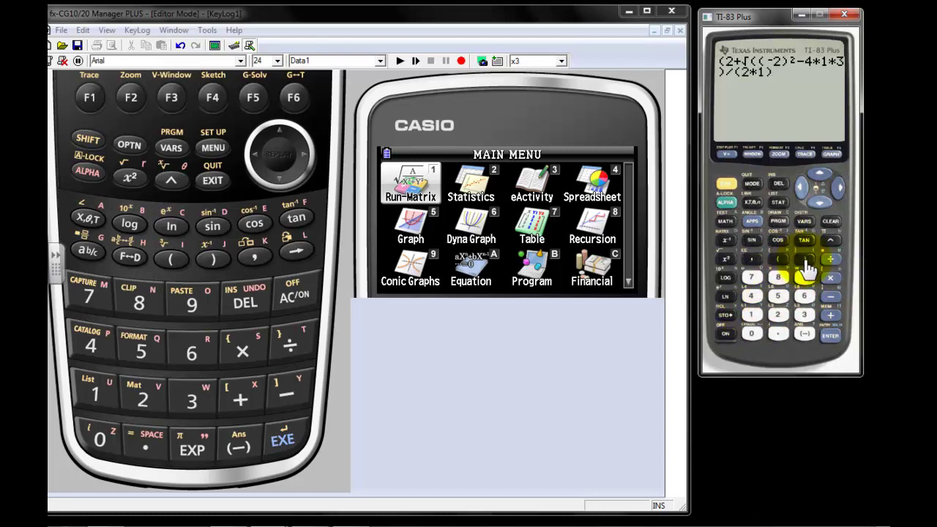
{"action": "left_click", "coordinate": [833, 336]}
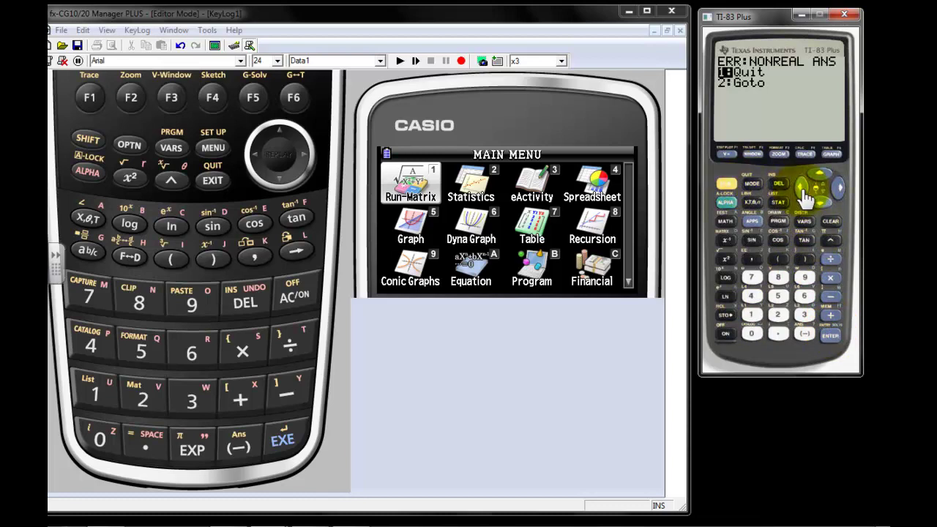
{"action": "left_click", "coordinate": [831, 336]}
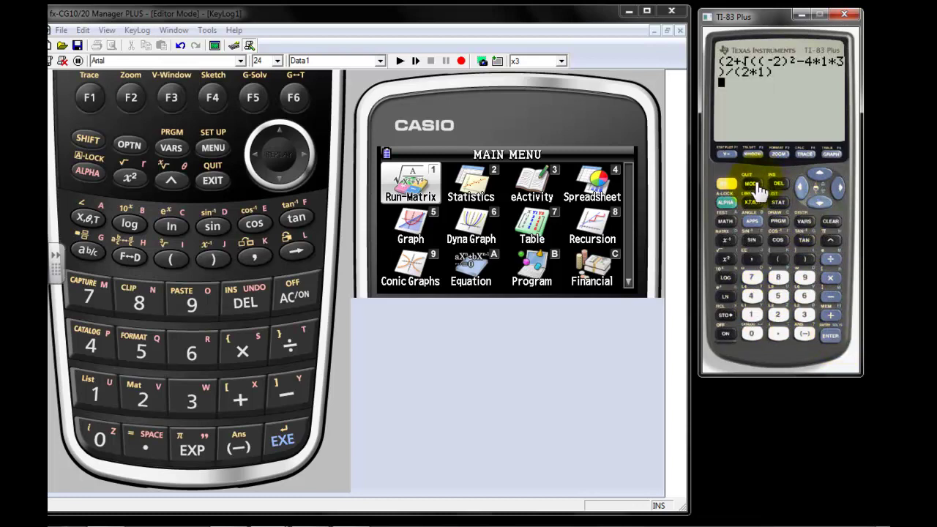
Set the TI-83 Plus number mode to a+bi instead of Real
{"action": "left_click", "coordinate": [751, 184]}
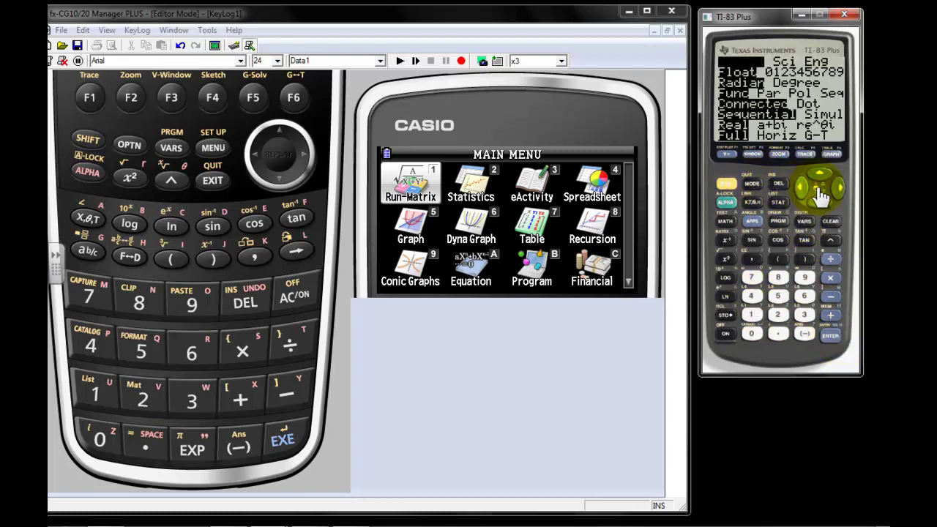
{"action": "left_click", "coordinate": [820, 199]}
{"action": "left_click", "coordinate": [820, 198]}
{"action": "left_click", "coordinate": [820, 198]}
{"action": "left_click", "coordinate": [820, 198]}
{"action": "left_click", "coordinate": [820, 198]}
{"action": "left_click", "coordinate": [837, 192]}
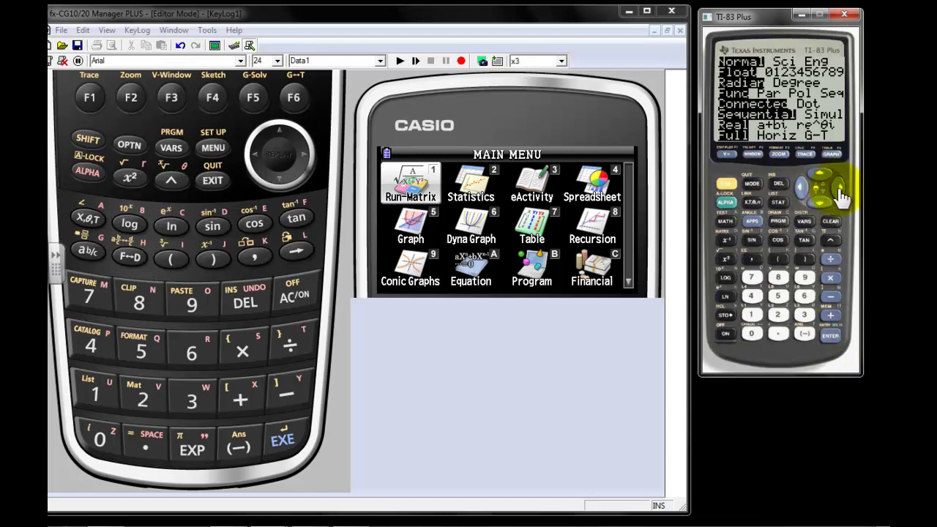
{"action": "left_click", "coordinate": [833, 336]}
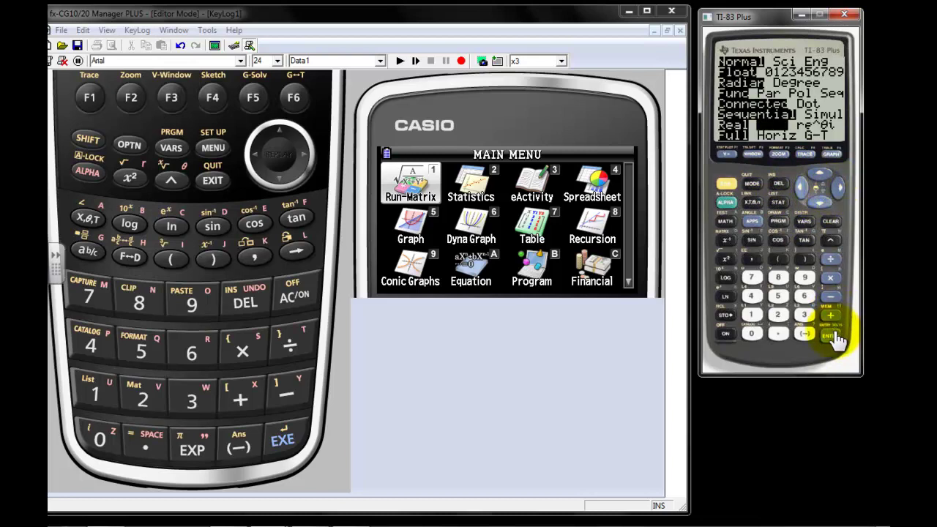
Return to the TI-83 Plus home screen and evaluate the quadratic formula expression again
{"action": "left_click", "coordinate": [726, 185]}
{"action": "left_click", "coordinate": [752, 184]}
{"action": "left_click", "coordinate": [828, 339]}
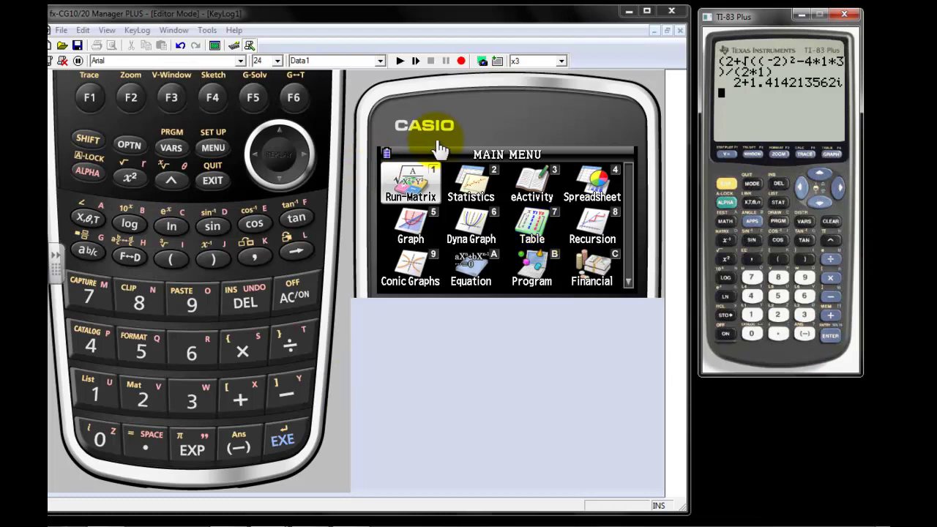
On the Casio calculator, open Run-Matrix and start a fraction with 2+√ in its numerator
{"action": "left_click", "coordinate": [300, 436]}
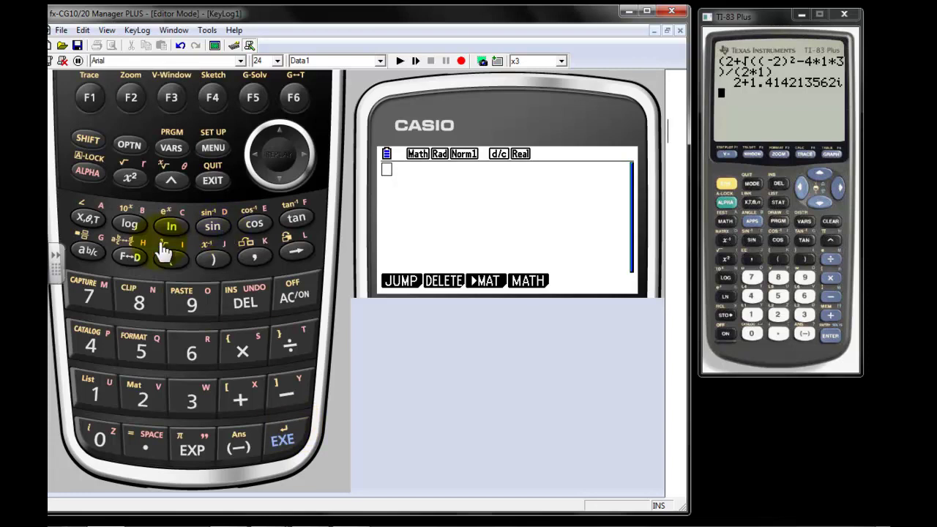
{"action": "left_click", "coordinate": [93, 256]}
{"action": "left_click", "coordinate": [150, 401]}
{"action": "left_click", "coordinate": [246, 399]}
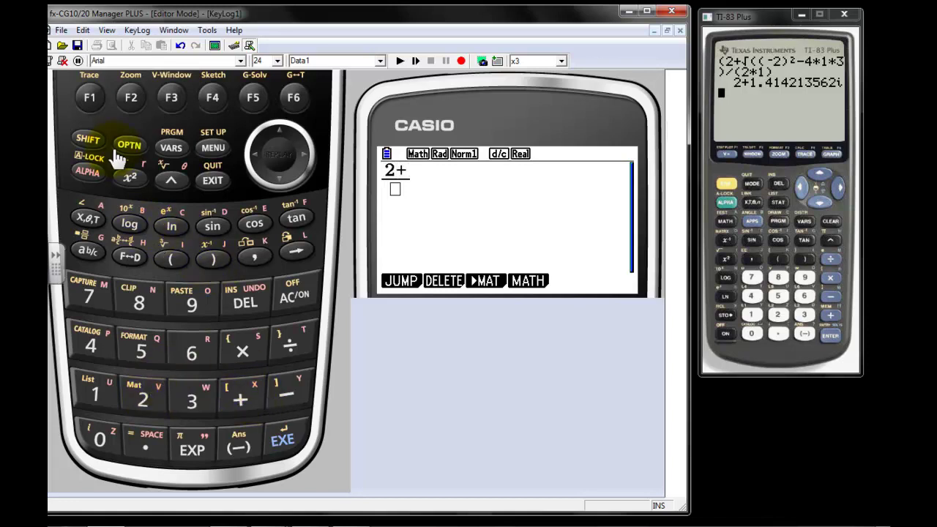
{"action": "left_click", "coordinate": [87, 140]}
{"action": "left_click", "coordinate": [130, 187]}
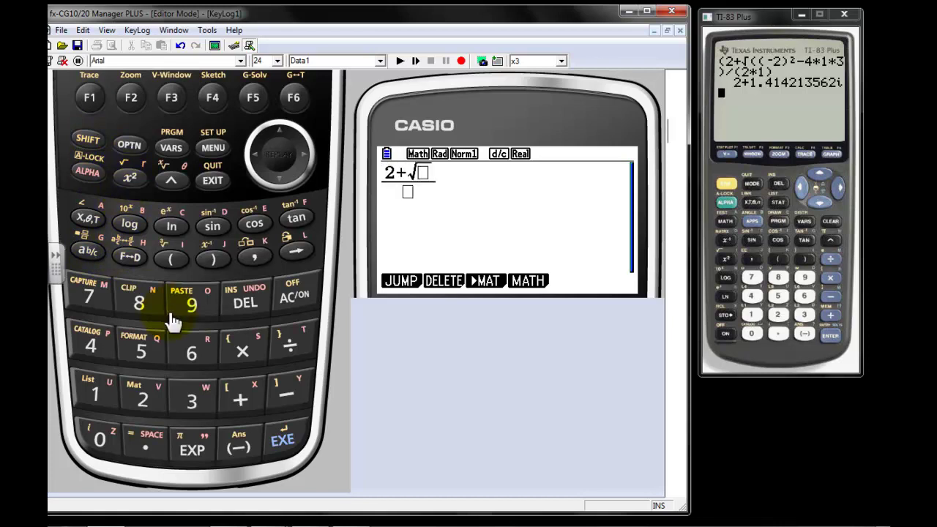
Enter (-2)² under the square root of the Casio fraction
{"action": "left_click", "coordinate": [174, 266]}
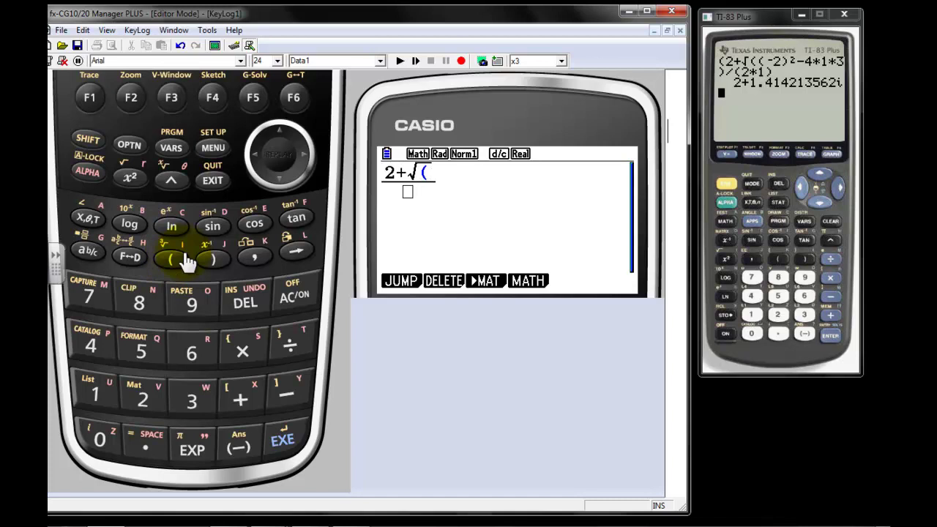
{"action": "left_click", "coordinate": [241, 449]}
{"action": "left_click", "coordinate": [146, 405]}
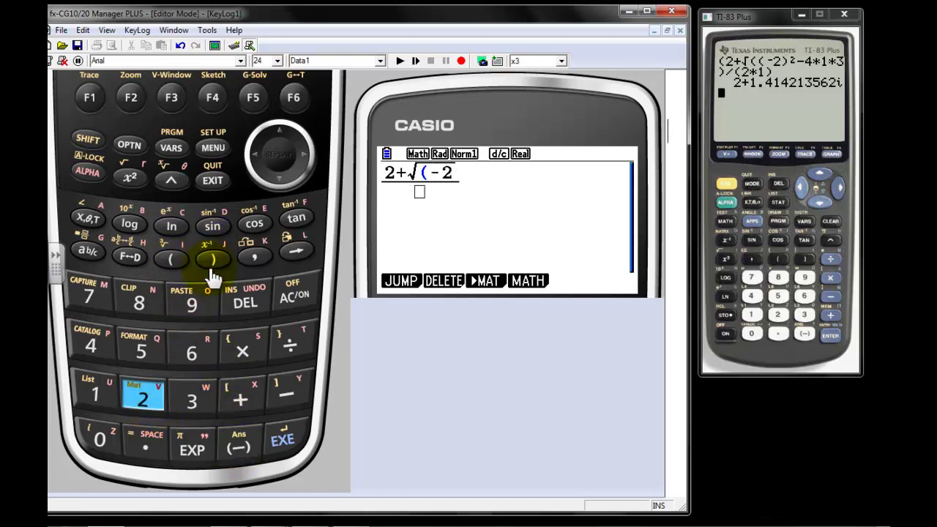
{"action": "left_click", "coordinate": [219, 267]}
{"action": "left_click", "coordinate": [130, 178]}
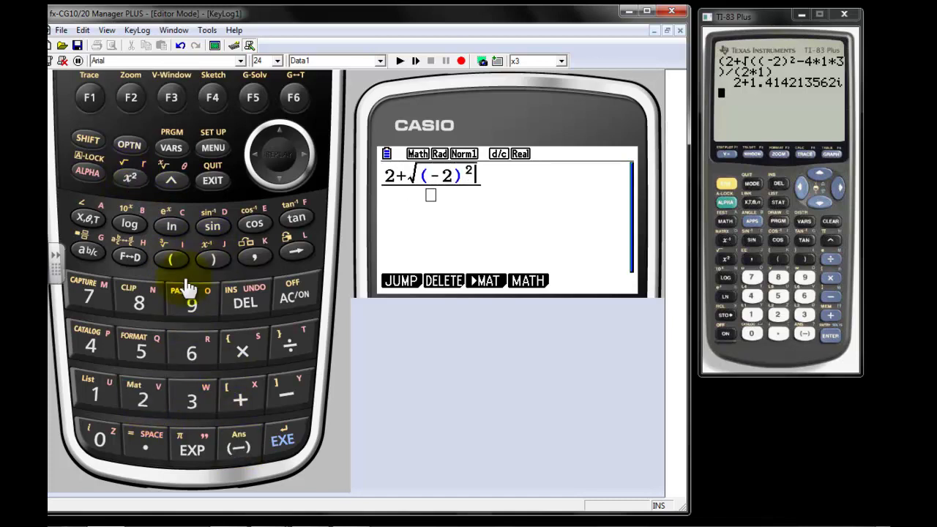
Complete the radicand with −4×1×3 and enter 2×1 as the fraction's denominator
{"action": "left_click", "coordinate": [286, 395]}
{"action": "left_click", "coordinate": [91, 350]}
{"action": "left_click", "coordinate": [238, 352]}
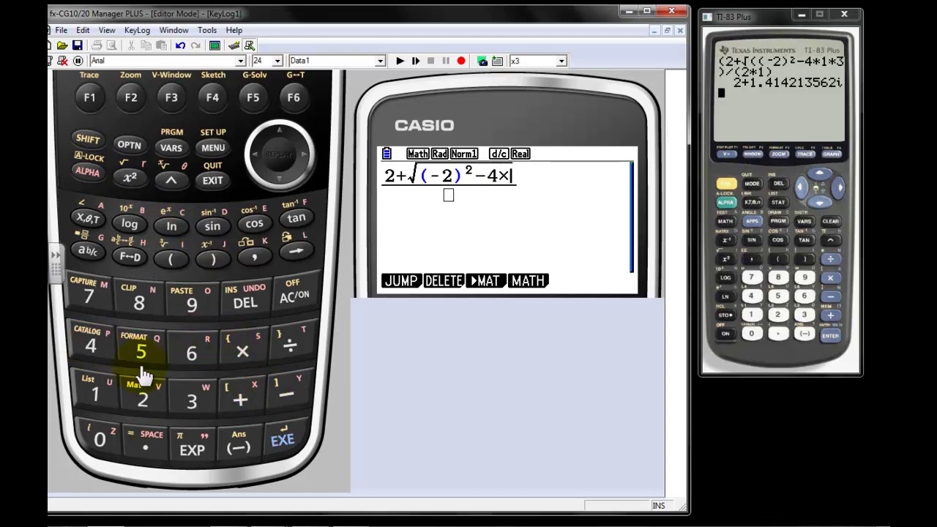
{"action": "left_click", "coordinate": [77, 388]}
{"action": "left_click", "coordinate": [238, 354]}
{"action": "left_click", "coordinate": [202, 404]}
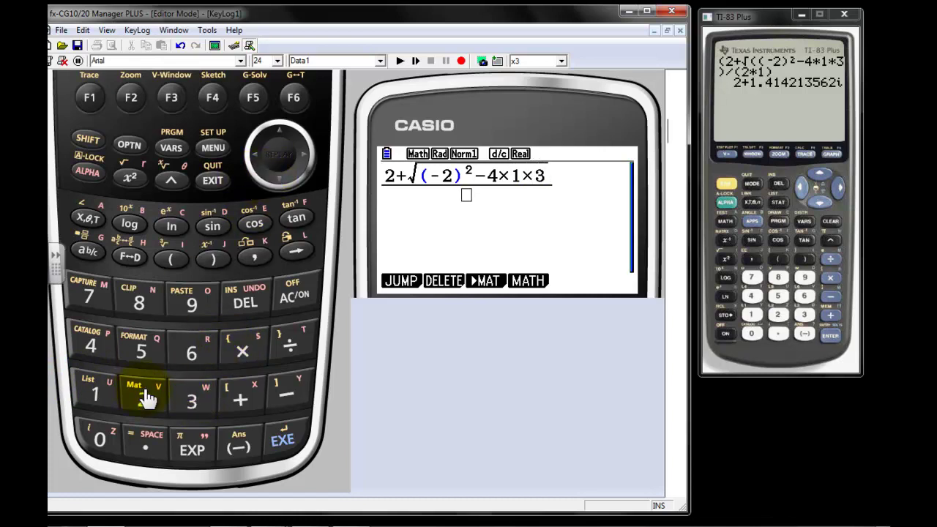
{"action": "left_click", "coordinate": [245, 351]}
{"action": "left_click", "coordinate": [94, 394]}
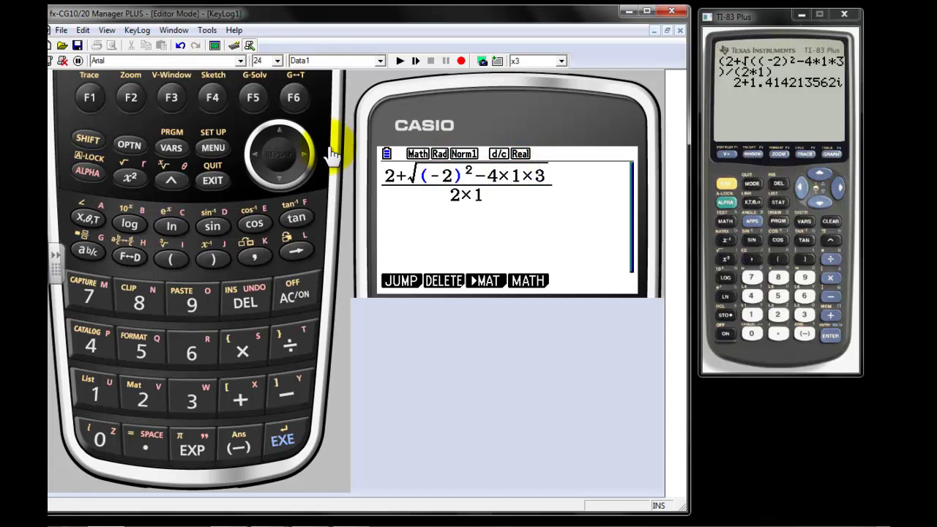
Enclose 4×1×3 and the whole radicand in parentheses, and evaluate the Casio fraction
{"action": "left_click", "coordinate": [282, 136]}
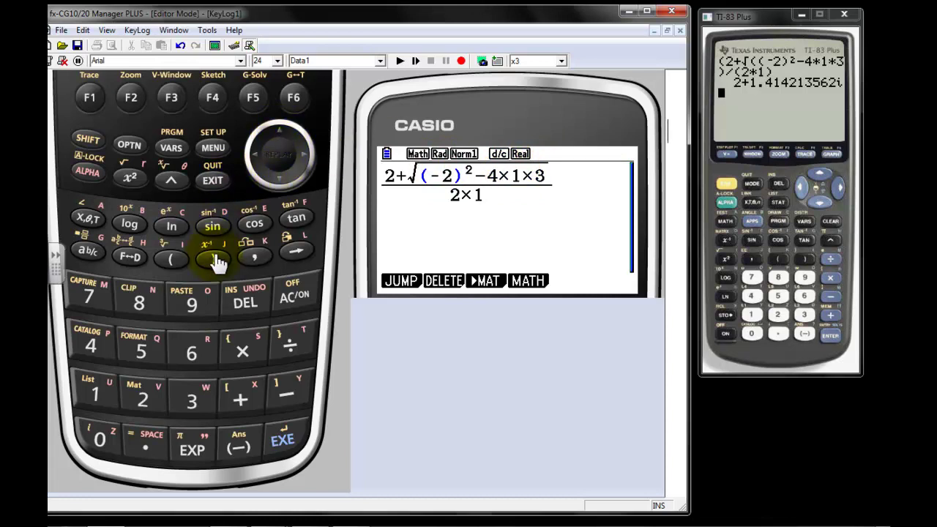
{"action": "left_click", "coordinate": [185, 260]}
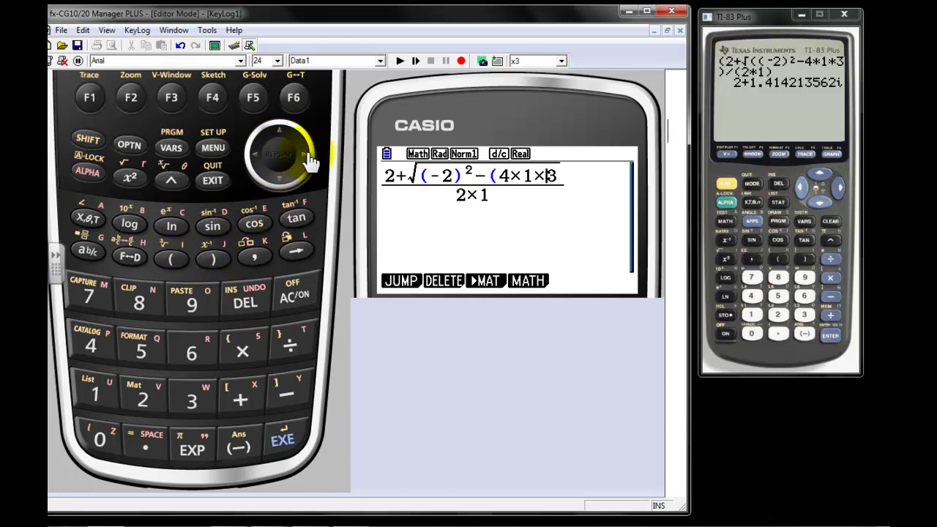
{"action": "left_click", "coordinate": [218, 268]}
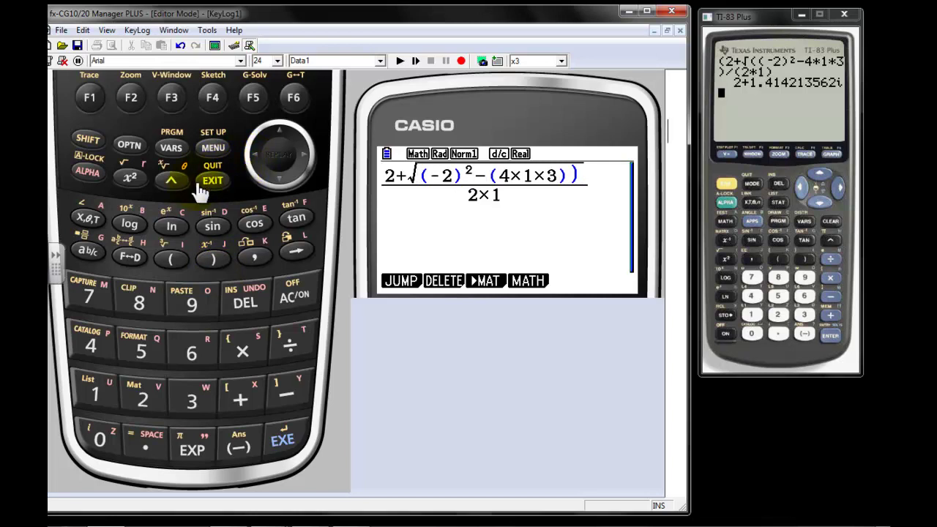
{"action": "left_click", "coordinate": [179, 262]}
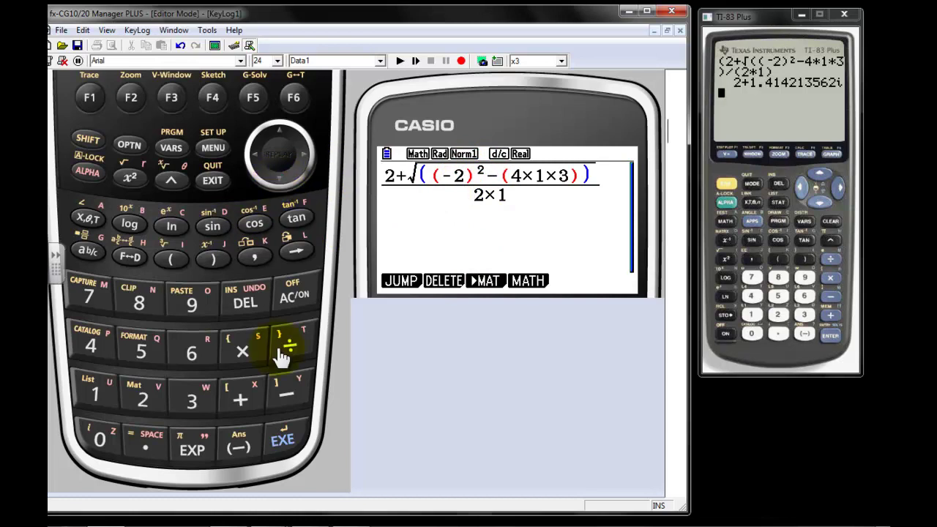
{"action": "left_click", "coordinate": [287, 439]}
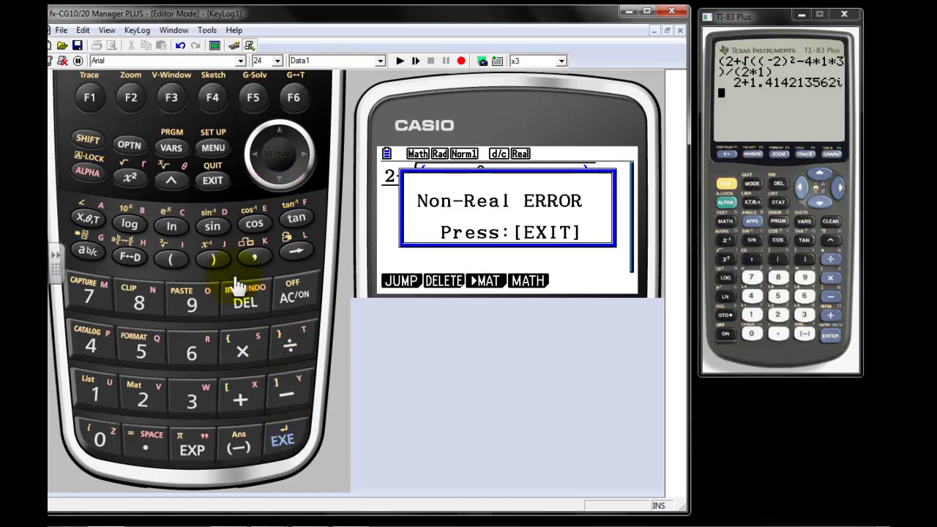
{"action": "left_click", "coordinate": [213, 184]}
Set the Casio's Complex Mode to a+bi in the calculator setup and re-evaluate the fraction
{"action": "left_click", "coordinate": [86, 139]}
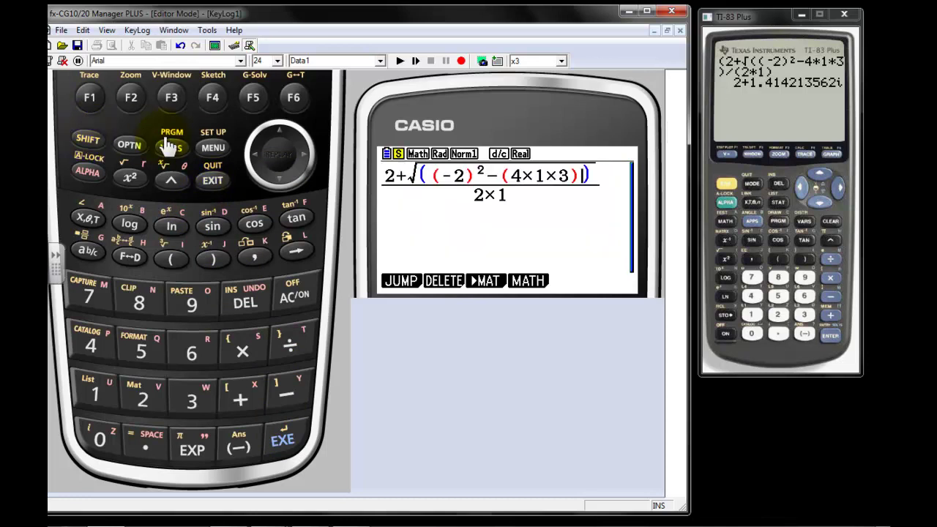
{"action": "left_click", "coordinate": [211, 149]}
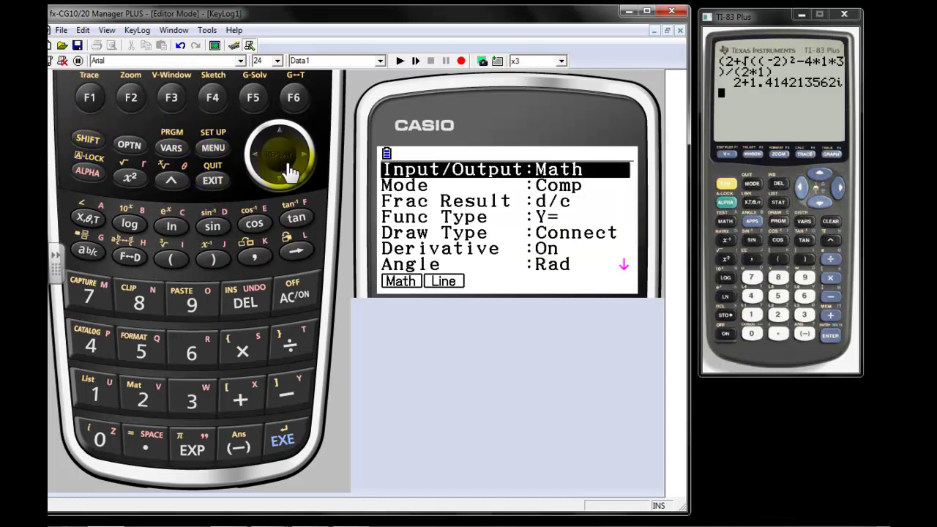
{"action": "left_click", "coordinate": [291, 181]}
{"action": "left_click", "coordinate": [290, 181]}
{"action": "left_click", "coordinate": [291, 181]}
{"action": "left_click", "coordinate": [291, 181]}
{"action": "left_click", "coordinate": [291, 181]}
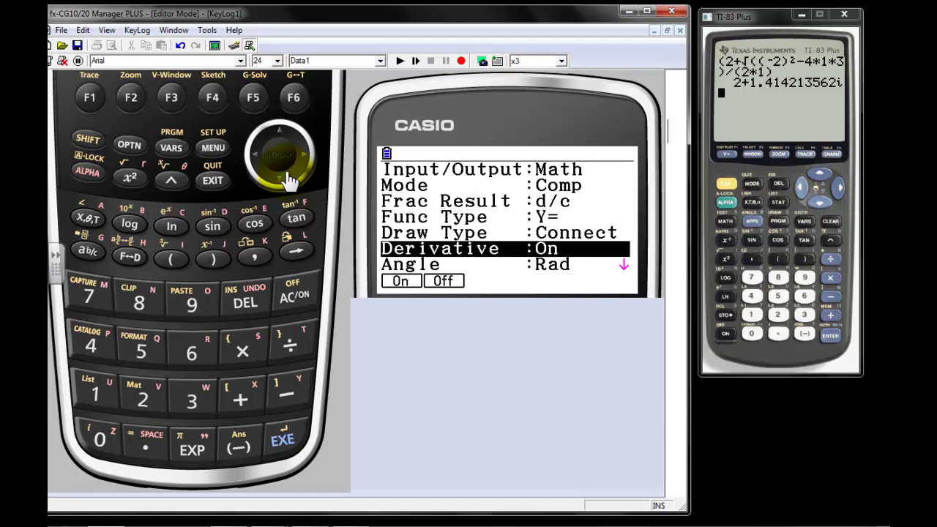
{"action": "left_click", "coordinate": [287, 181]}
{"action": "left_click", "coordinate": [287, 180]}
{"action": "left_click", "coordinate": [288, 180]}
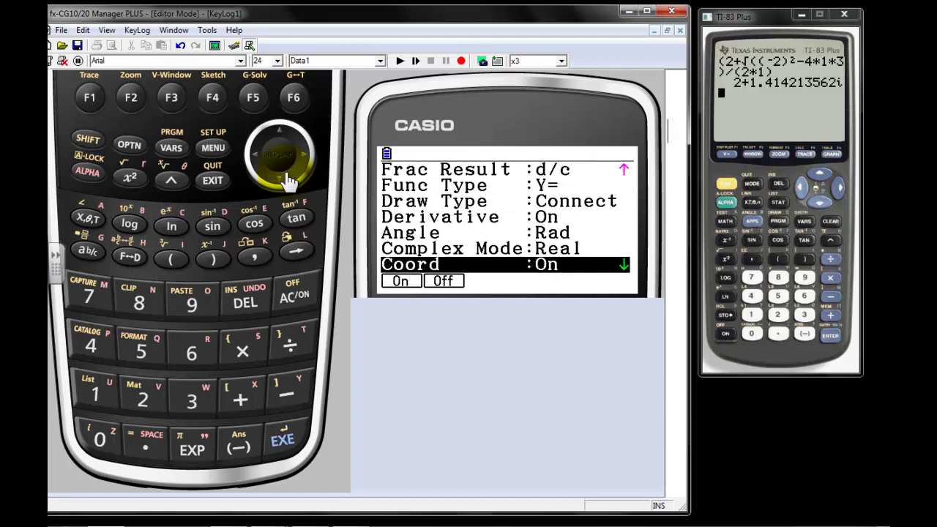
{"action": "left_click", "coordinate": [280, 130]}
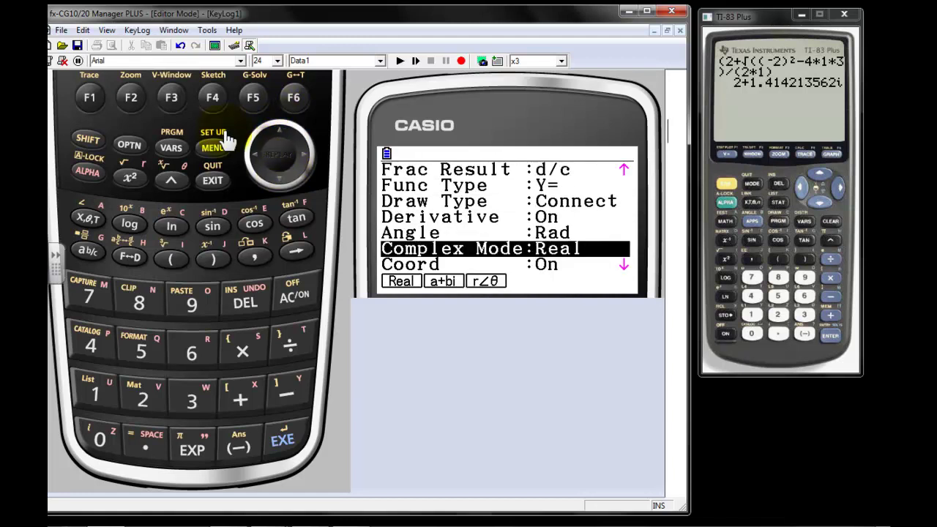
{"action": "left_click", "coordinate": [129, 102]}
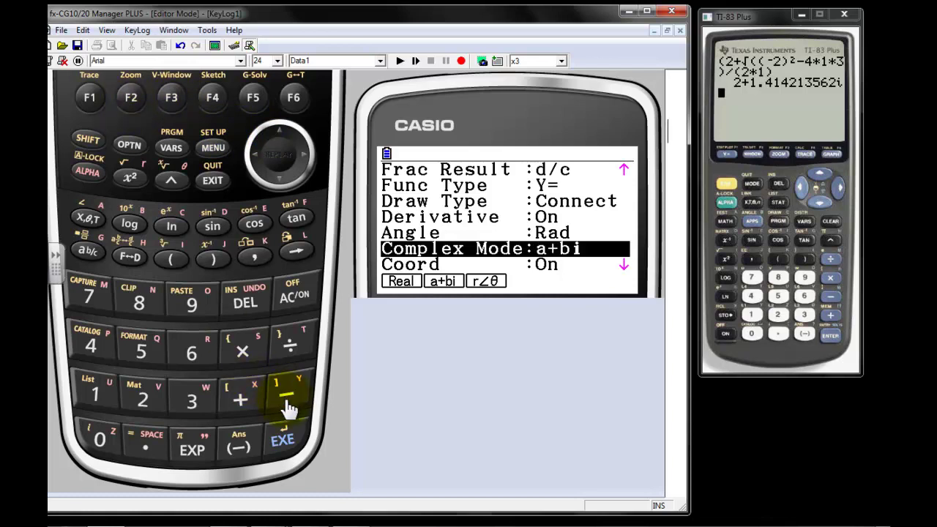
{"action": "left_click", "coordinate": [290, 441]}
{"action": "left_click", "coordinate": [290, 441]}
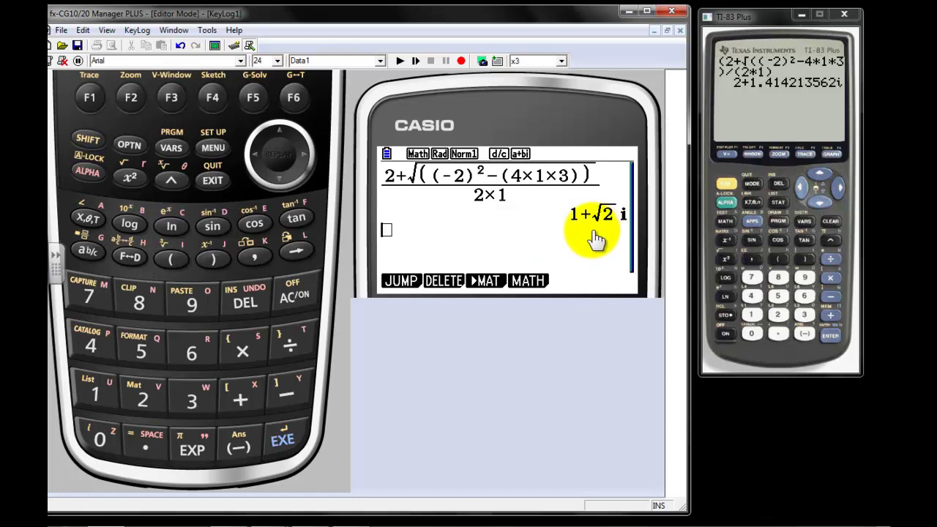
Change the plus before the square root to a minus in the Casio fraction and evaluate it again
{"action": "left_click", "coordinate": [279, 140]}
{"action": "left_click", "coordinate": [279, 139]}
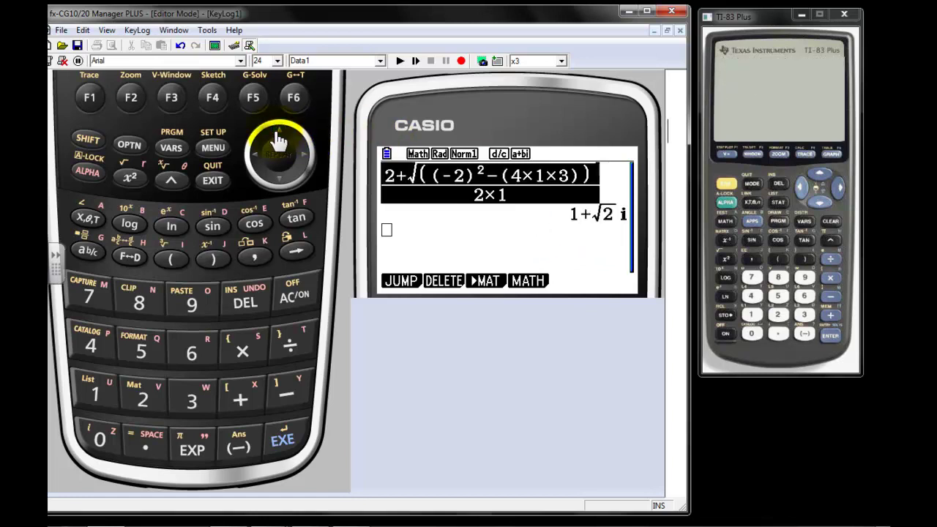
{"action": "left_click", "coordinate": [311, 166]}
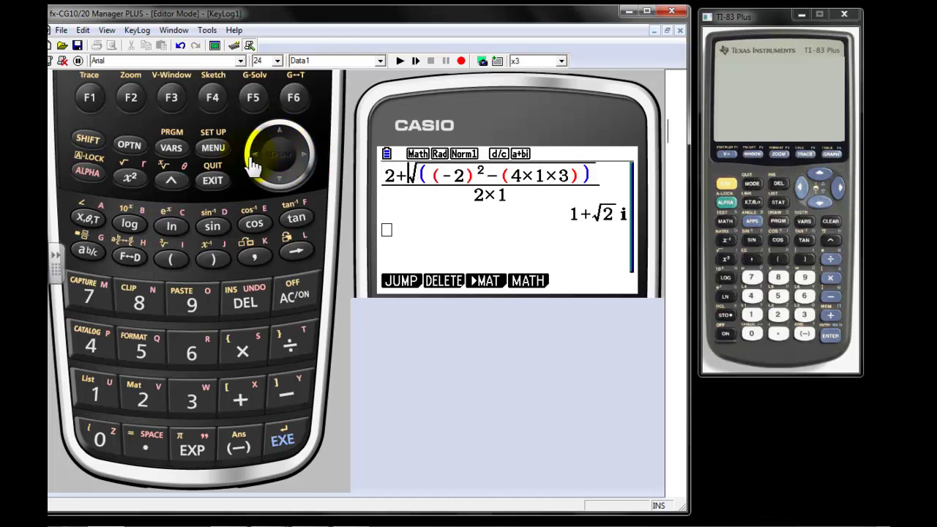
{"action": "left_click", "coordinate": [258, 312]}
{"action": "left_click", "coordinate": [288, 393]}
{"action": "left_click", "coordinate": [297, 432]}
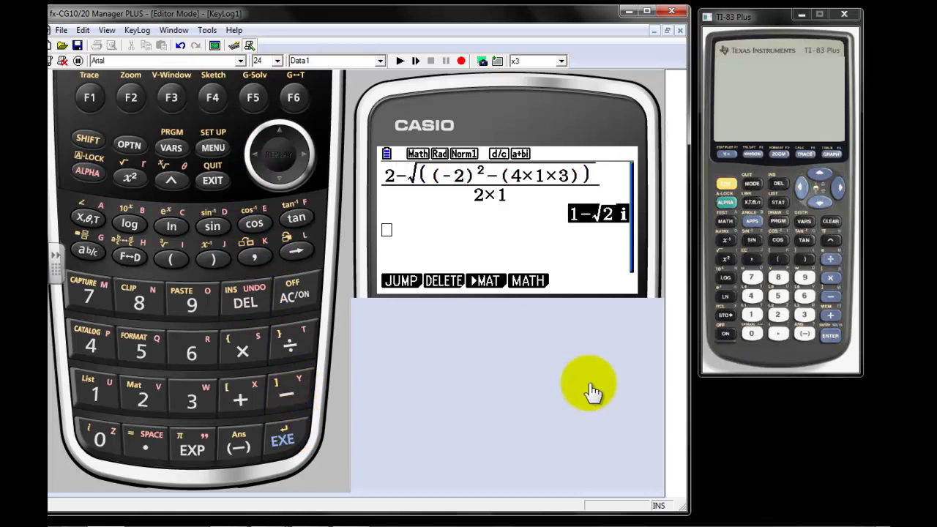
On the TI-83 Plus, recall the last expression, change the plus before the square root to a minus, and evaluate it
{"action": "left_click", "coordinate": [734, 333]}
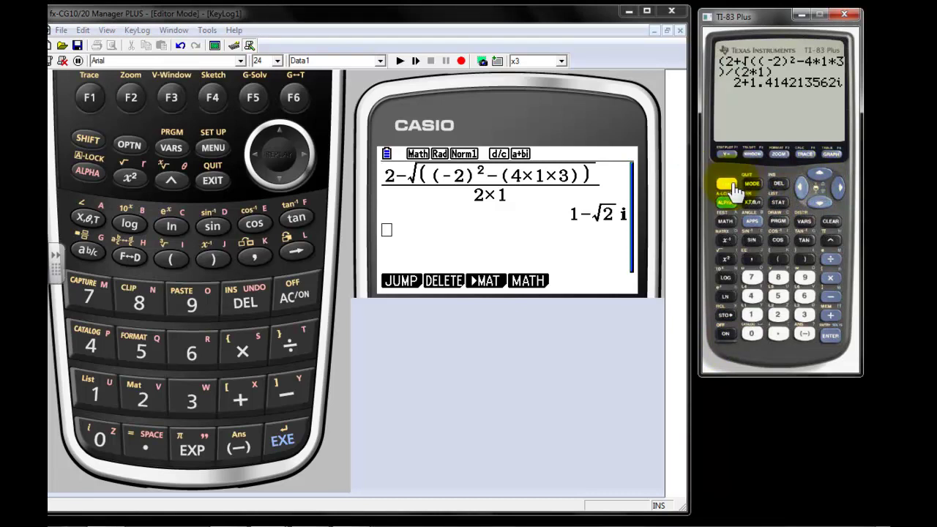
{"action": "left_click", "coordinate": [830, 336]}
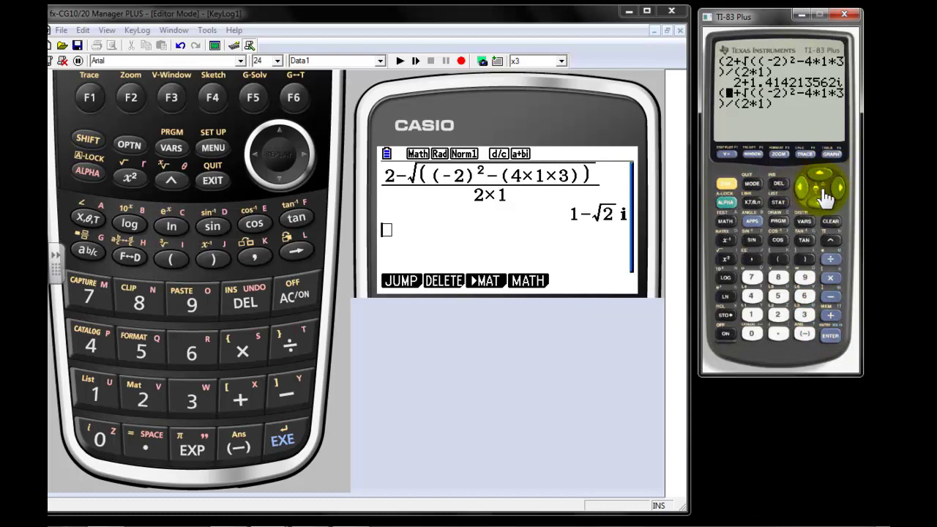
{"action": "left_click", "coordinate": [830, 337]}
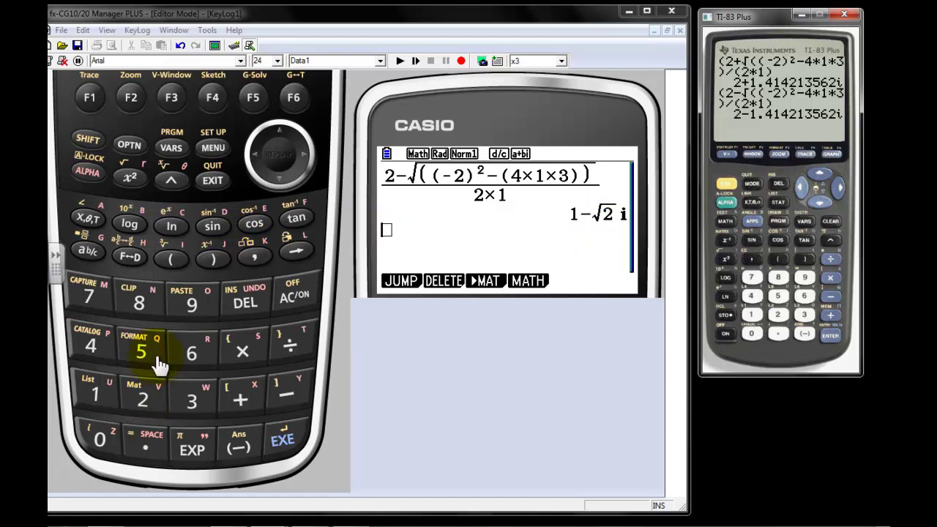
On the Casio, enter the fraction 10/15 and evaluate it
{"action": "left_click", "coordinate": [93, 396]}
{"action": "left_click", "coordinate": [96, 434]}
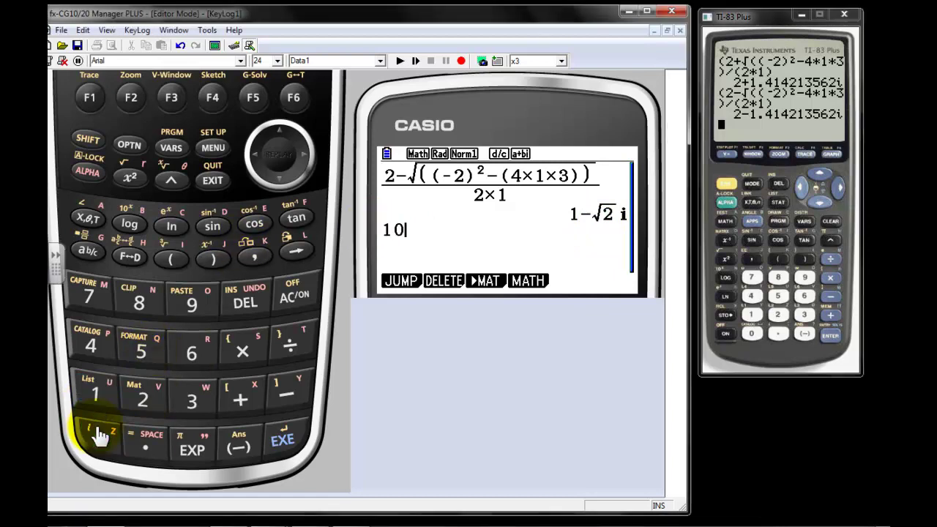
{"action": "left_click", "coordinate": [103, 262]}
{"action": "left_click", "coordinate": [95, 393]}
{"action": "left_click", "coordinate": [139, 354]}
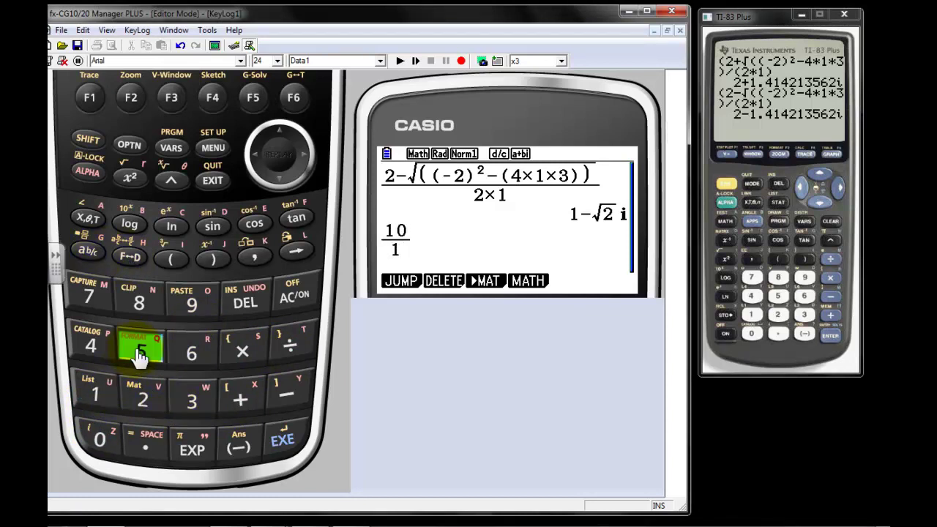
{"action": "left_click", "coordinate": [292, 445]}
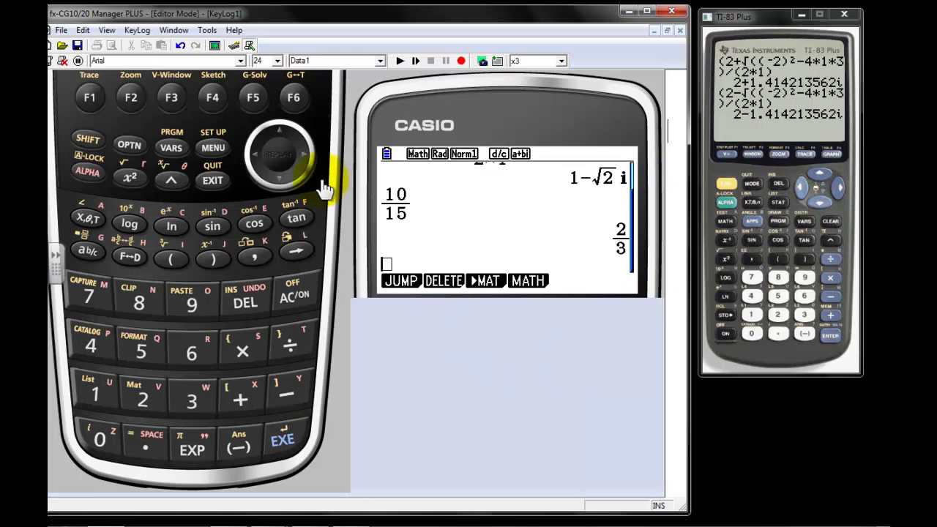
Store 2 in variable A and 3 in variable B on the Casio
{"action": "left_click", "coordinate": [147, 401]}
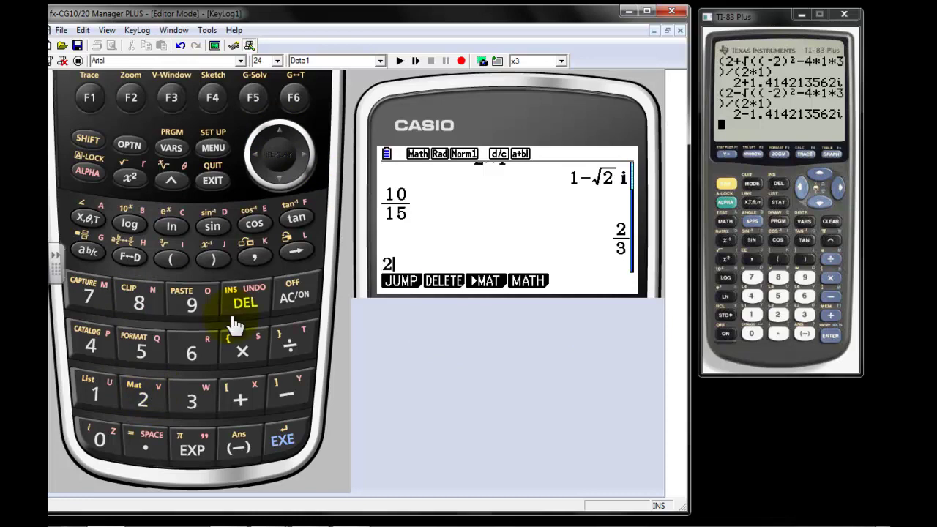
{"action": "left_click", "coordinate": [297, 254]}
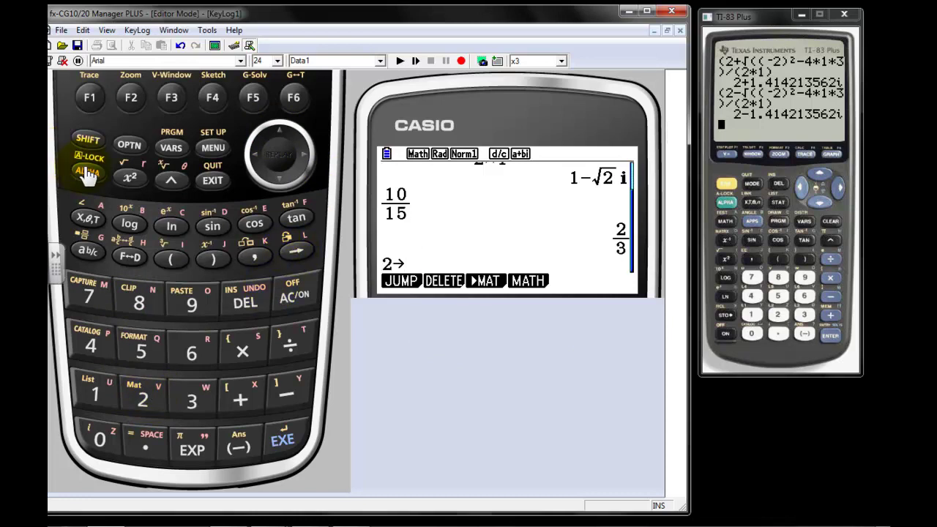
{"action": "left_click", "coordinate": [88, 172]}
{"action": "left_click", "coordinate": [284, 443]}
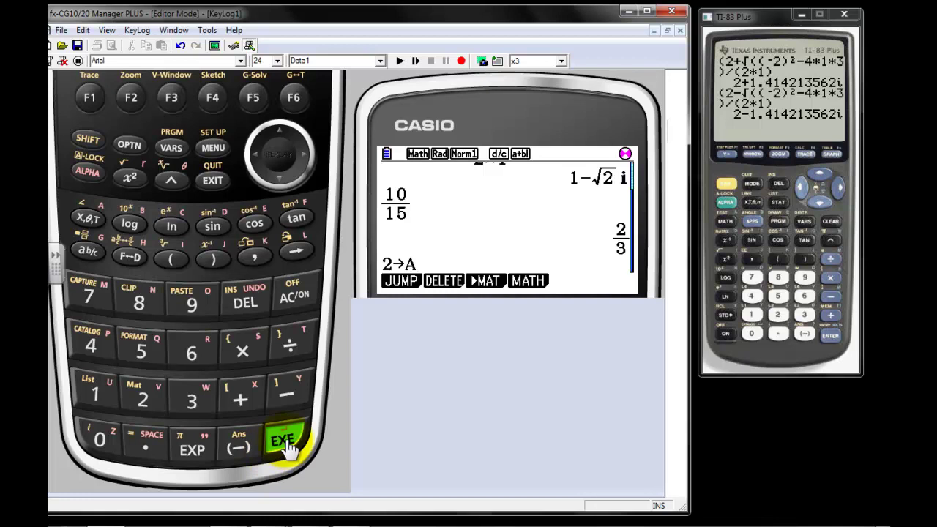
{"action": "left_click", "coordinate": [193, 403]}
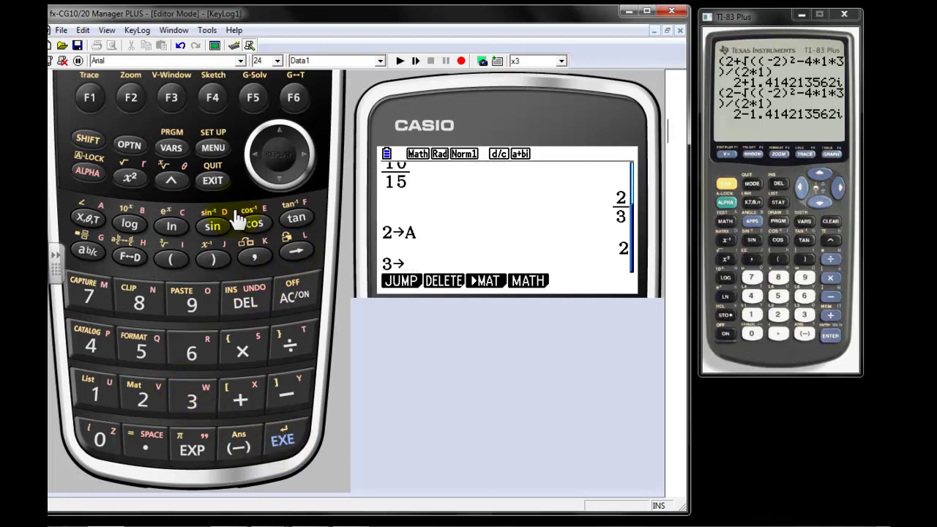
{"action": "left_click", "coordinate": [87, 172]}
{"action": "left_click", "coordinate": [129, 223]}
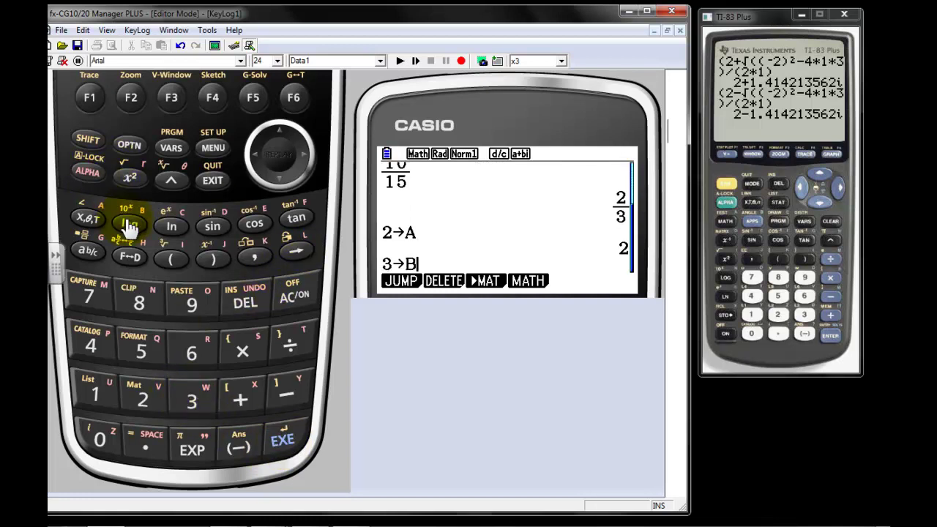
{"action": "left_click", "coordinate": [291, 448]}
Store 5 in variable C on the Casio
{"action": "left_click", "coordinate": [148, 352]}
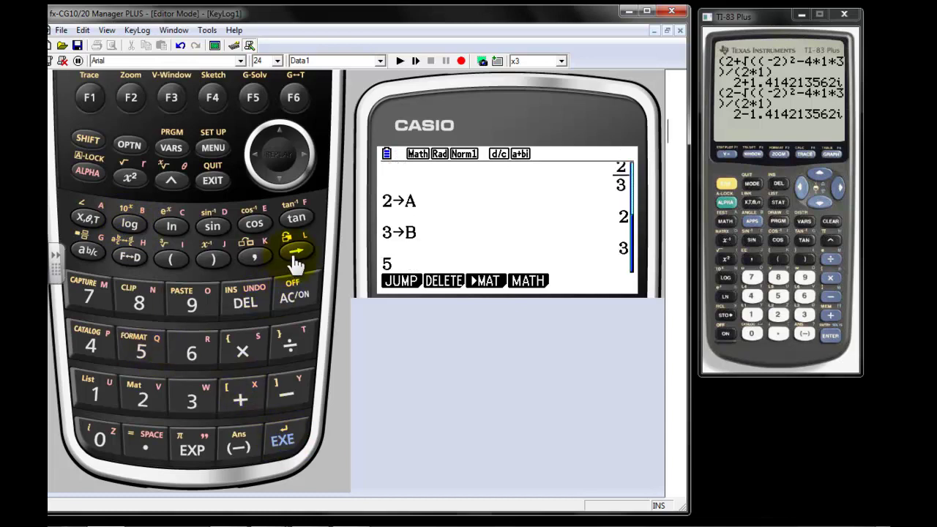
{"action": "left_click", "coordinate": [88, 173]}
{"action": "left_click", "coordinate": [165, 225]}
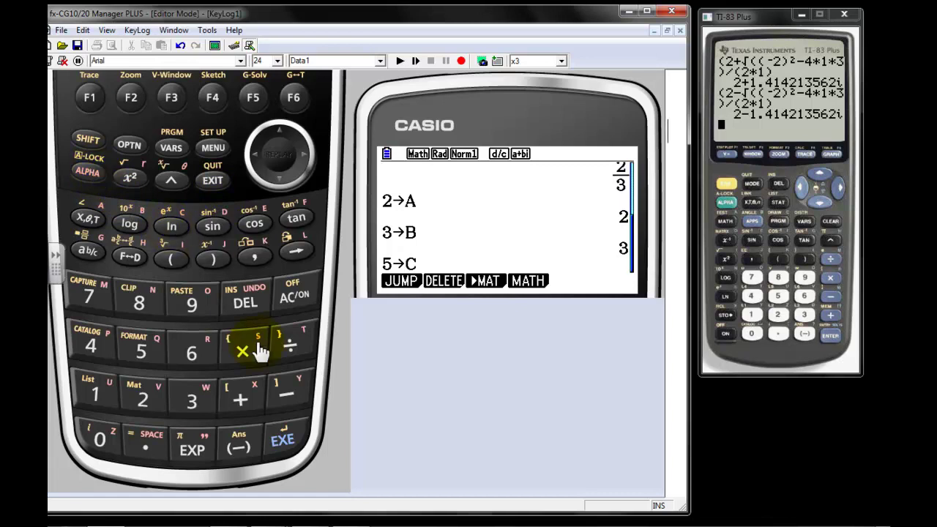
{"action": "left_click", "coordinate": [295, 441]}
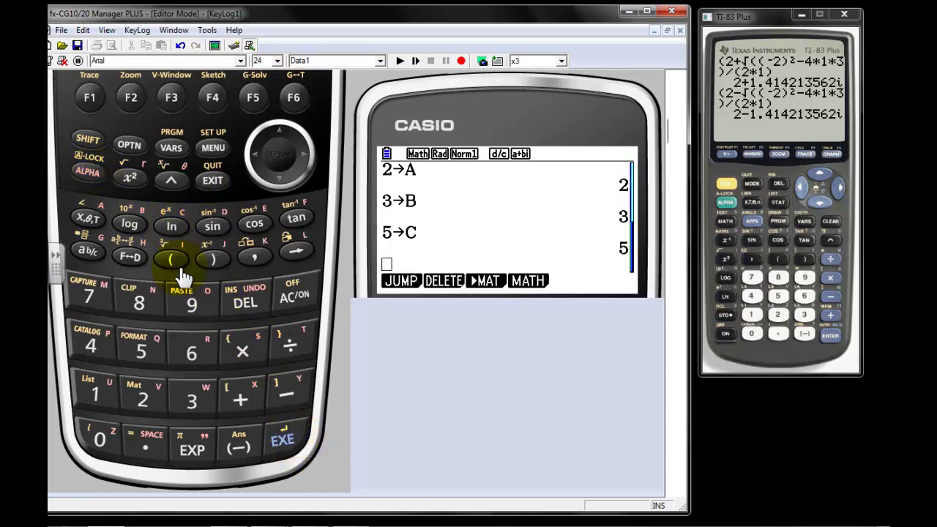
Start a new fraction on the Casio with −B+√ in its numerator
{"action": "left_click", "coordinate": [92, 252]}
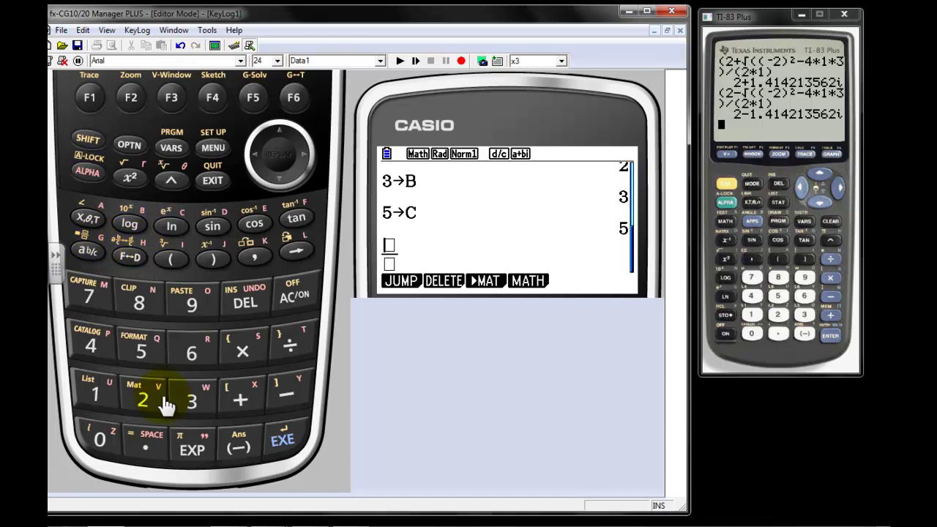
{"action": "left_click", "coordinate": [237, 442]}
{"action": "left_click", "coordinate": [87, 171]}
{"action": "left_click", "coordinate": [130, 224]}
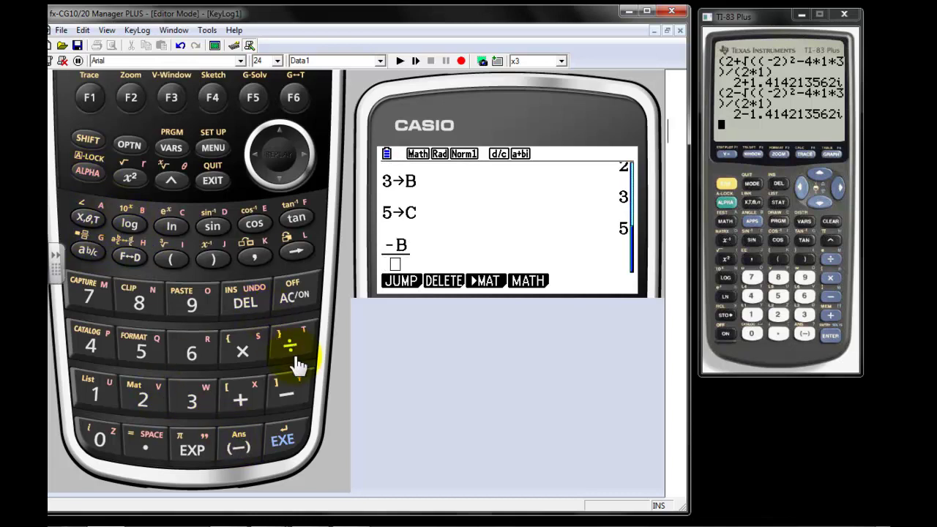
{"action": "left_click", "coordinate": [261, 399]}
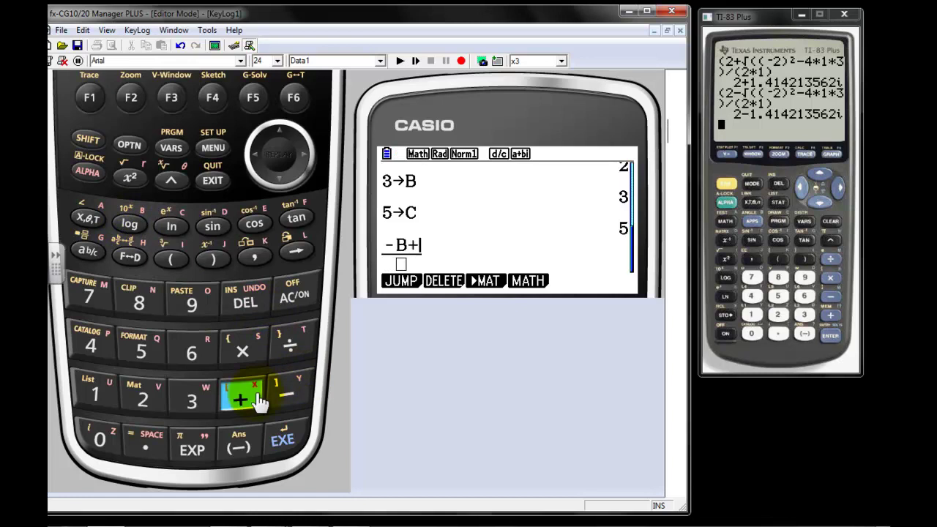
{"action": "left_click", "coordinate": [106, 181]}
{"action": "left_click", "coordinate": [128, 181]}
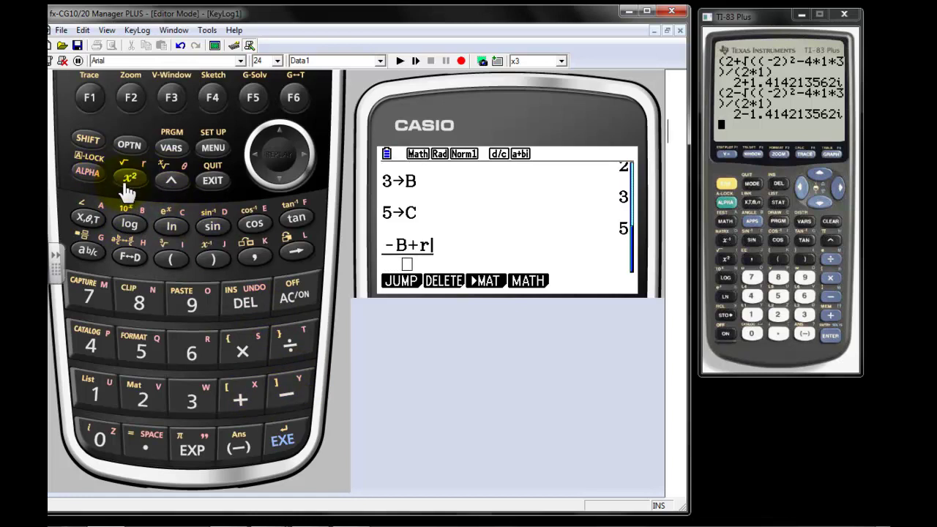
{"action": "left_click", "coordinate": [261, 306]}
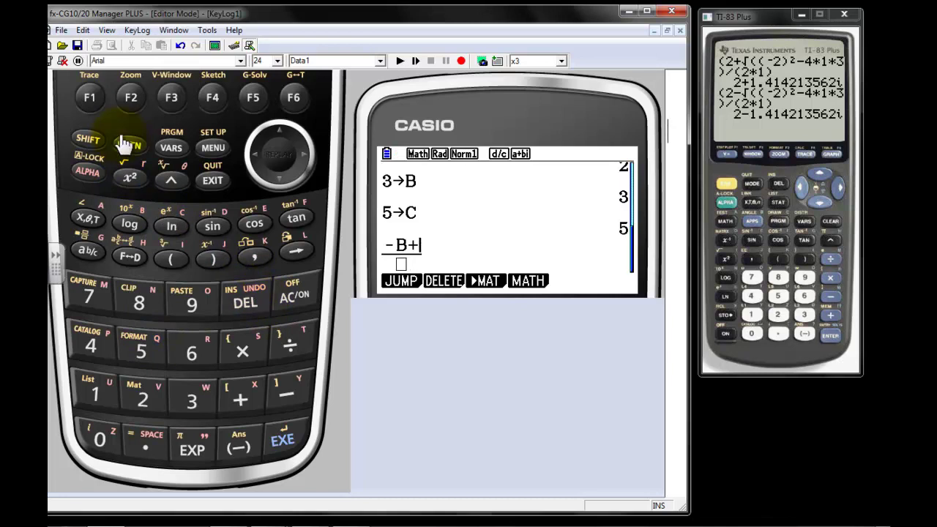
{"action": "left_click", "coordinate": [130, 180]}
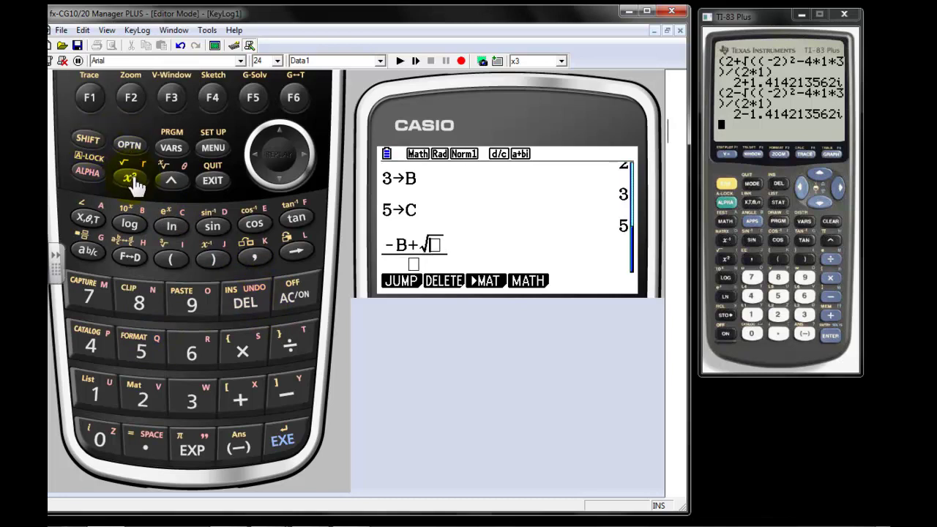
Enter B²−4AC under the square root and move to the fraction's denominator
{"action": "left_click", "coordinate": [89, 173]}
{"action": "left_click", "coordinate": [130, 224]}
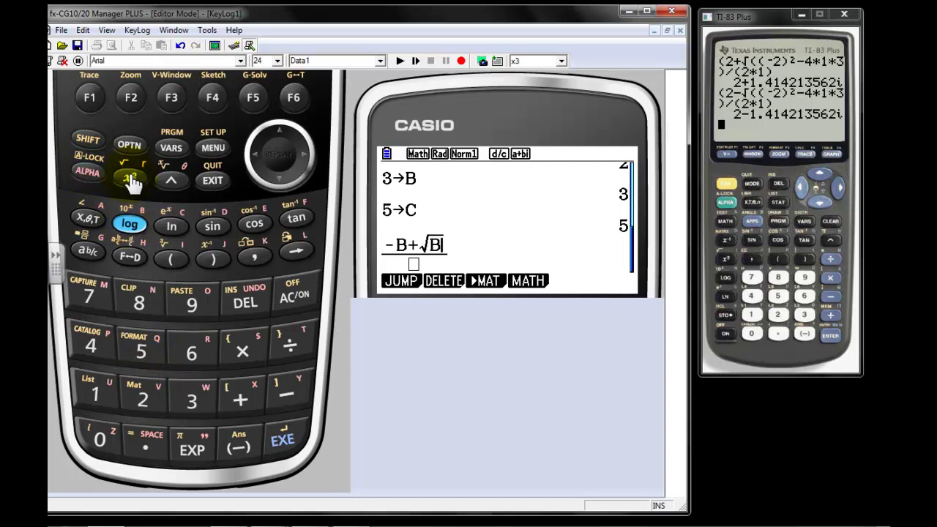
{"action": "left_click", "coordinate": [131, 180]}
{"action": "left_click", "coordinate": [288, 399]}
{"action": "left_click", "coordinate": [94, 338]}
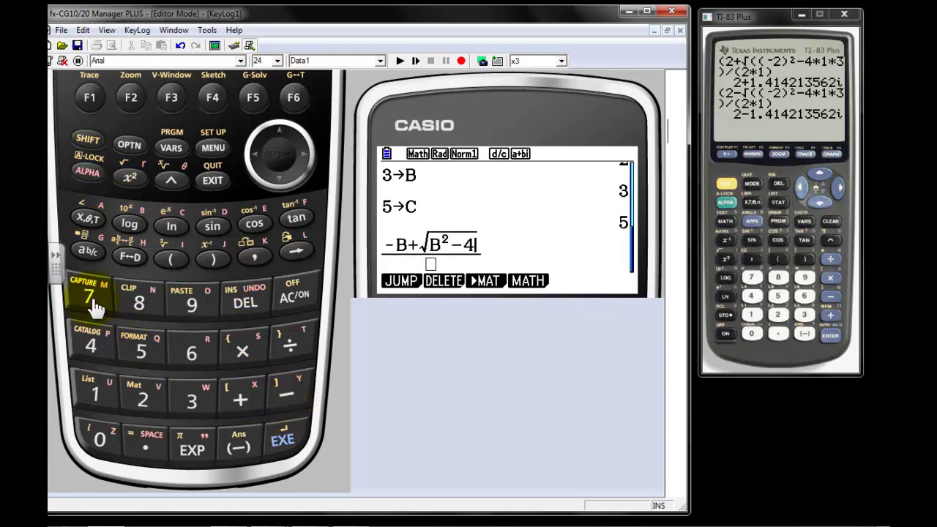
{"action": "left_click", "coordinate": [91, 178]}
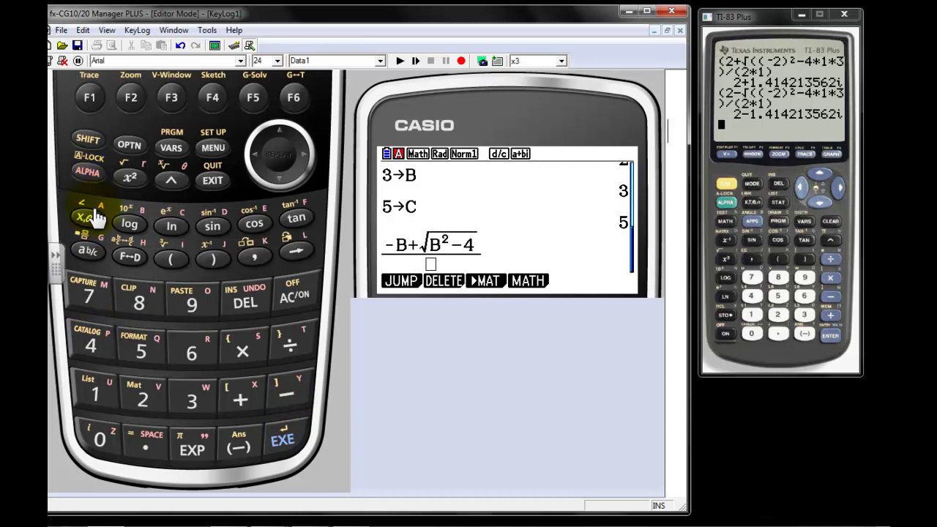
{"action": "left_click", "coordinate": [90, 214]}
{"action": "left_click", "coordinate": [98, 181]}
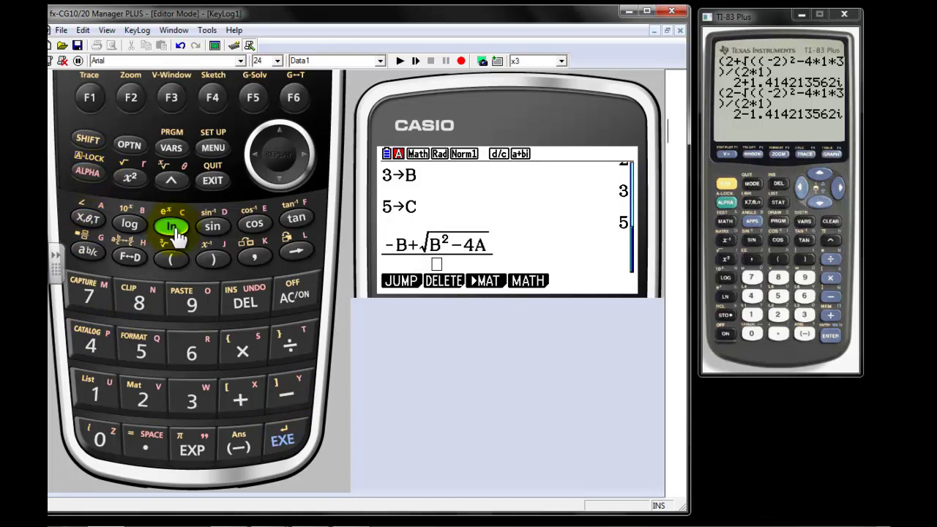
{"action": "left_click", "coordinate": [173, 229]}
{"action": "left_click", "coordinate": [280, 181]}
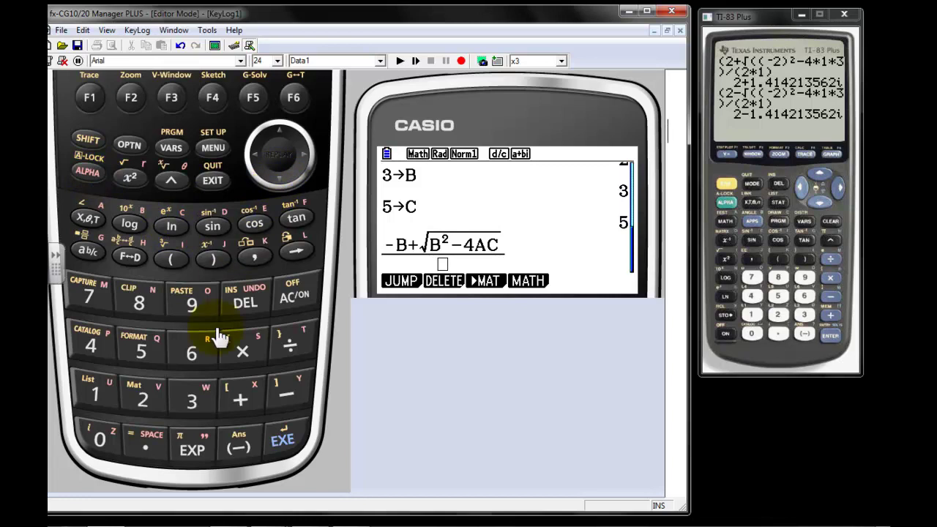
Enter 2A as the fraction's denominator, evaluate it on the Casio, and wake the TI-83 Plus display
{"action": "left_click", "coordinate": [143, 396]}
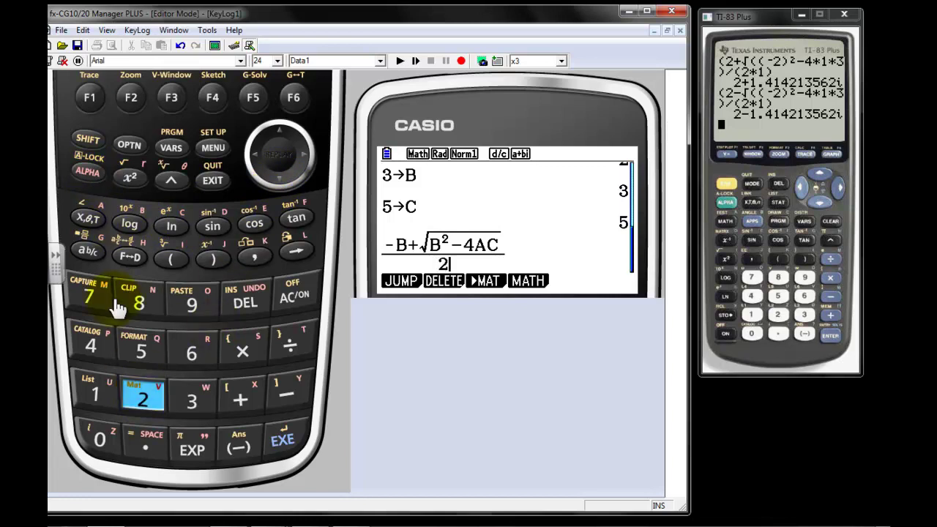
{"action": "left_click", "coordinate": [87, 172]}
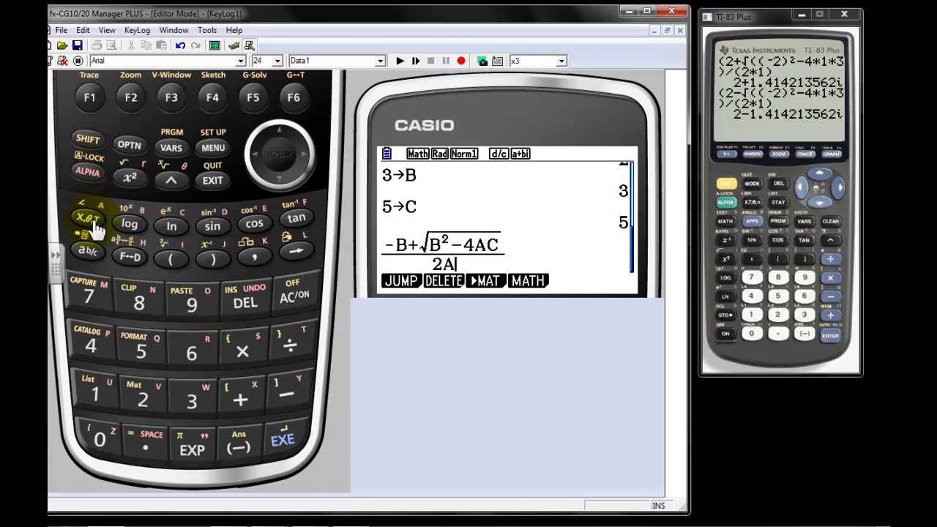
{"action": "left_click", "coordinate": [291, 447]}
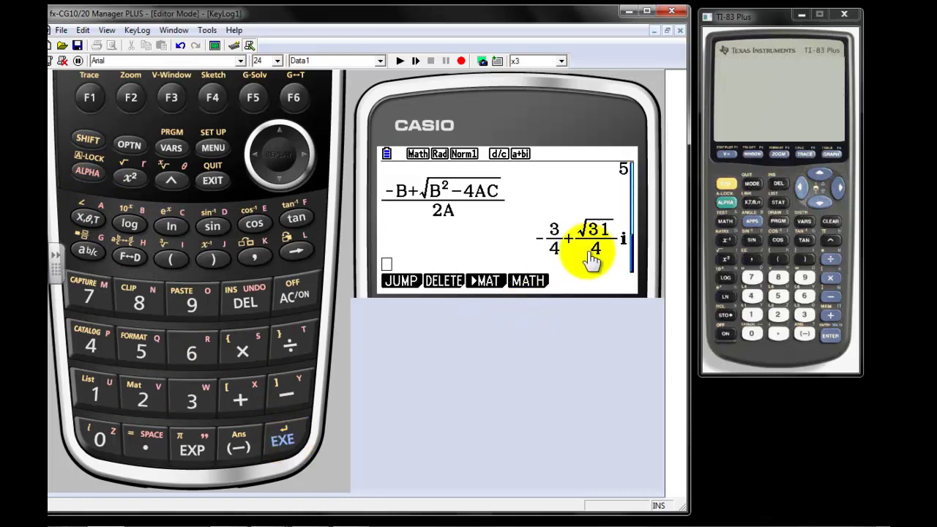
{"action": "left_click", "coordinate": [726, 325]}
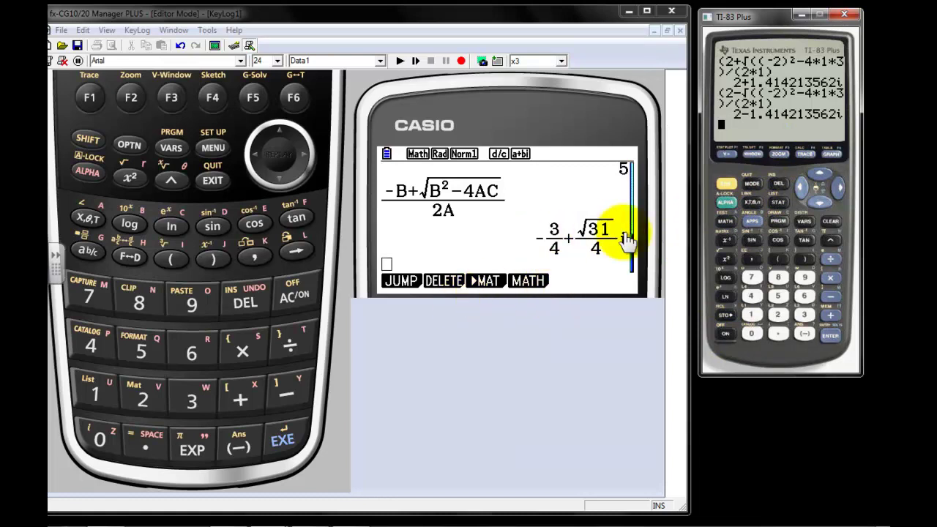
Change the stored value of A to 1 in the Casio's calculation history and re-evaluate the quadratic formula
{"action": "left_click", "coordinate": [283, 137]}
{"action": "left_click", "coordinate": [283, 136]}
{"action": "left_click", "coordinate": [282, 137]}
{"action": "left_click", "coordinate": [283, 137]}
{"action": "left_click", "coordinate": [283, 136]}
{"action": "left_click", "coordinate": [282, 136]}
{"action": "left_click", "coordinate": [283, 136]}
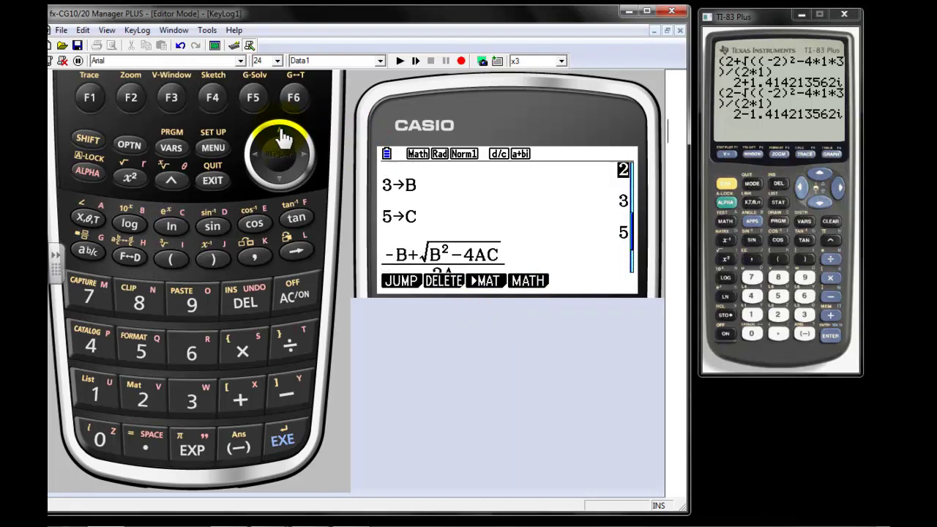
{"action": "left_click", "coordinate": [283, 136]}
{"action": "left_click", "coordinate": [282, 137]}
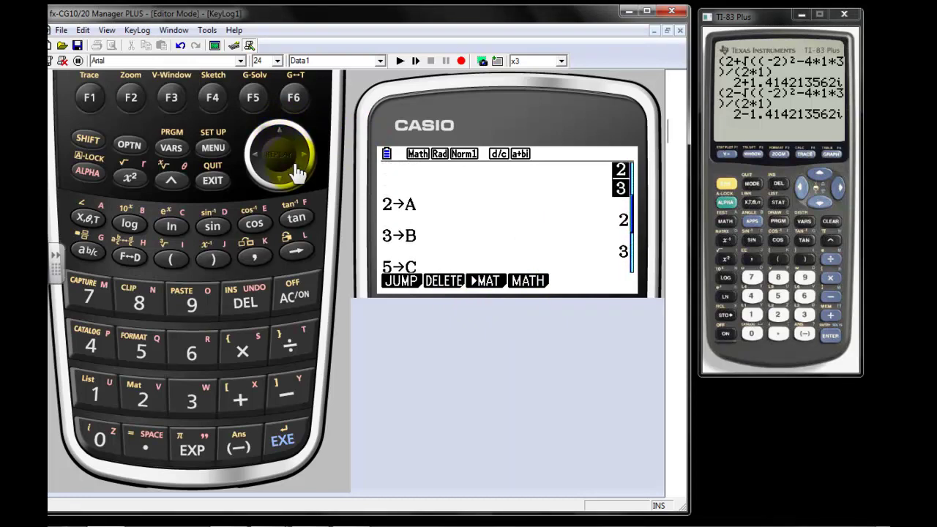
{"action": "left_click", "coordinate": [279, 180]}
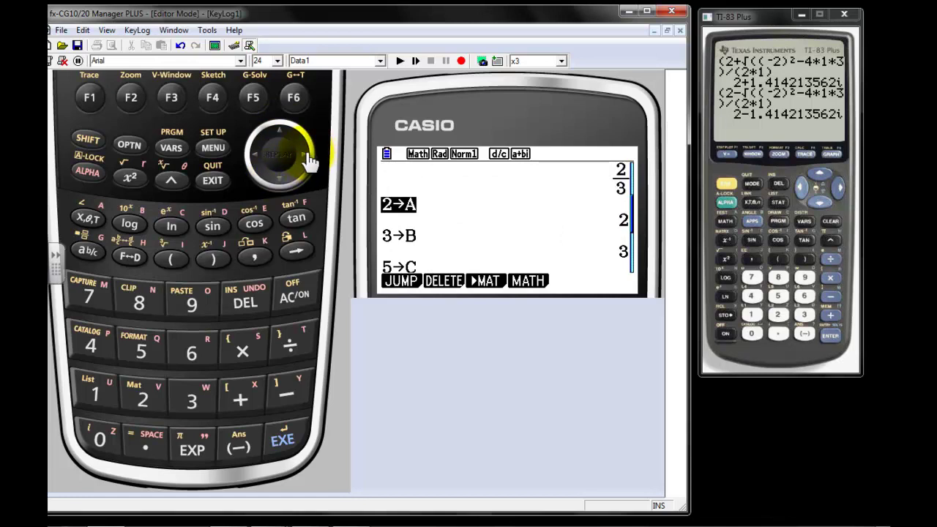
{"action": "left_click", "coordinate": [309, 161]}
{"action": "left_click", "coordinate": [249, 303]}
{"action": "left_click", "coordinate": [101, 397]}
{"action": "left_click", "coordinate": [279, 442]}
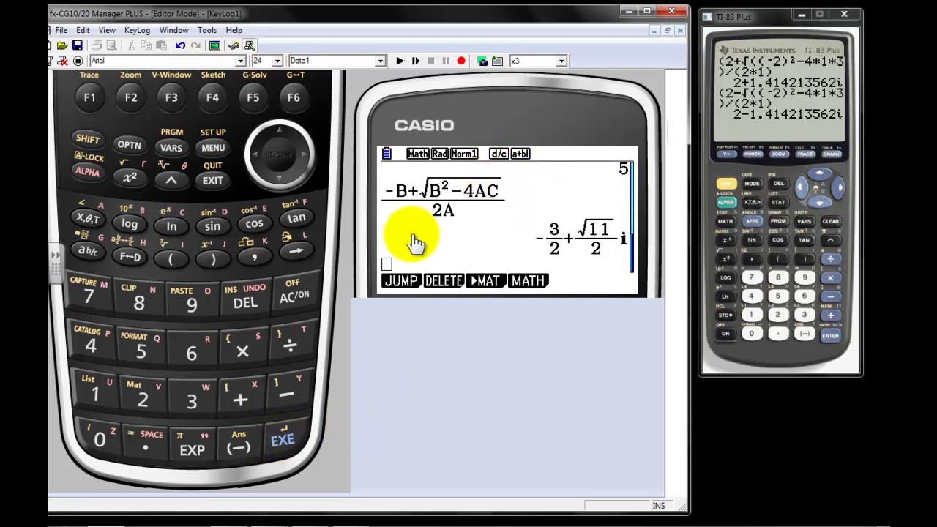
Change the stored value of B to −5 in the Casio's calculation history and recalculate the quadratic formula
{"action": "left_click", "coordinate": [281, 136]}
{"action": "left_click", "coordinate": [281, 136]}
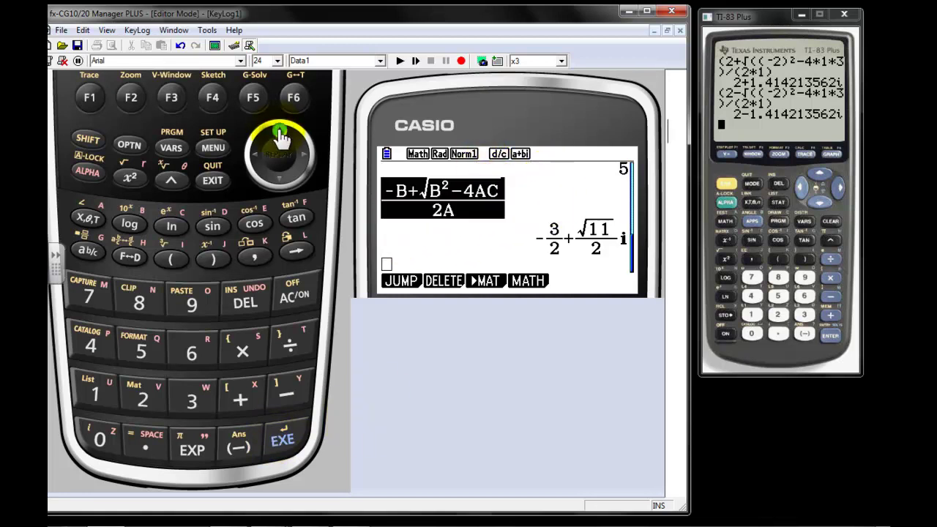
{"action": "left_click", "coordinate": [281, 136]}
{"action": "left_click", "coordinate": [280, 136]}
{"action": "left_click", "coordinate": [280, 136]}
{"action": "left_click", "coordinate": [280, 136]}
{"action": "left_click", "coordinate": [281, 137]}
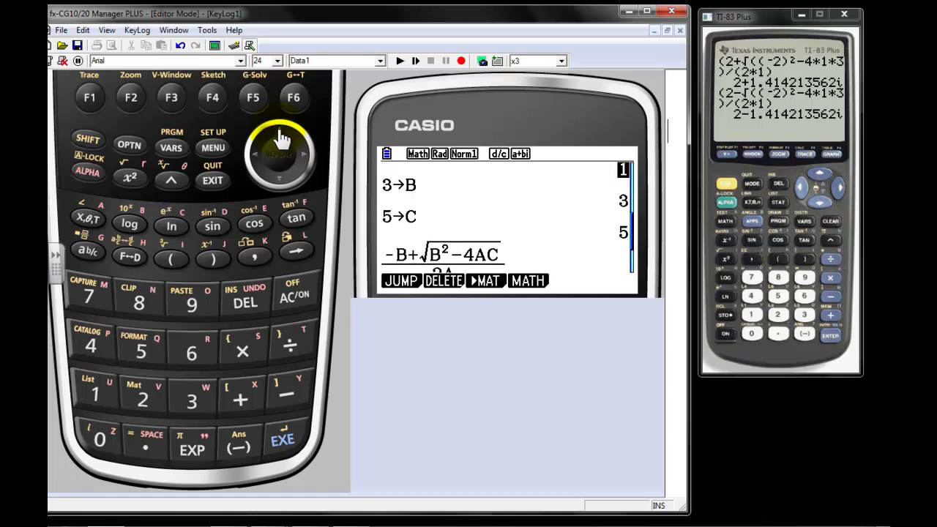
{"action": "left_click", "coordinate": [279, 181]}
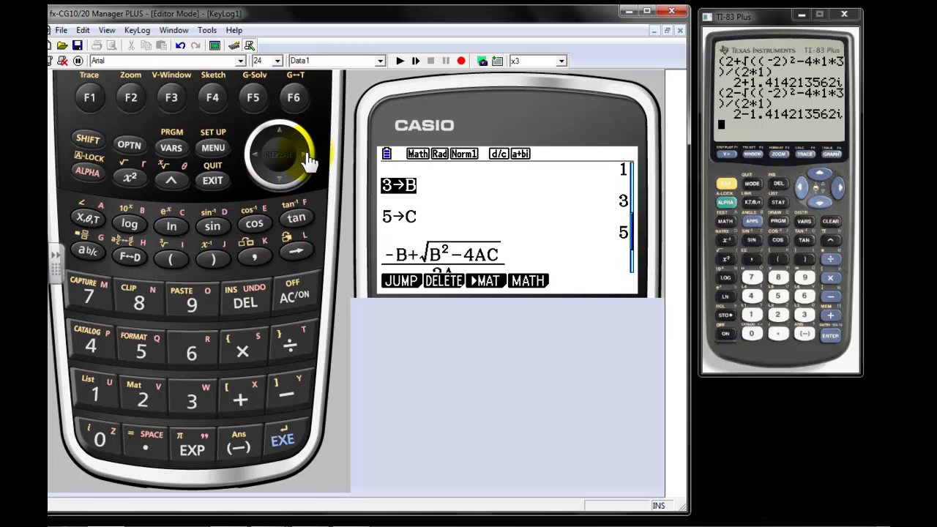
{"action": "left_click", "coordinate": [309, 157]}
{"action": "left_click", "coordinate": [245, 325]}
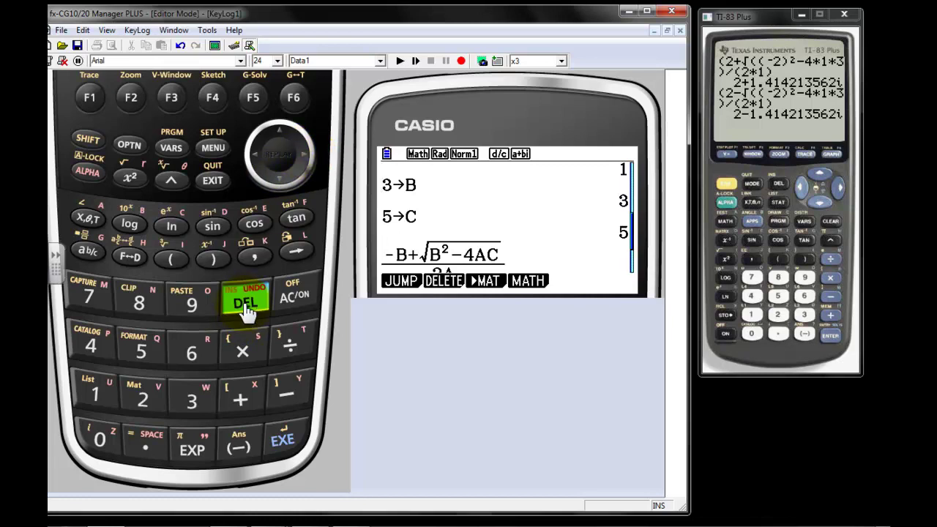
{"action": "left_click", "coordinate": [225, 454]}
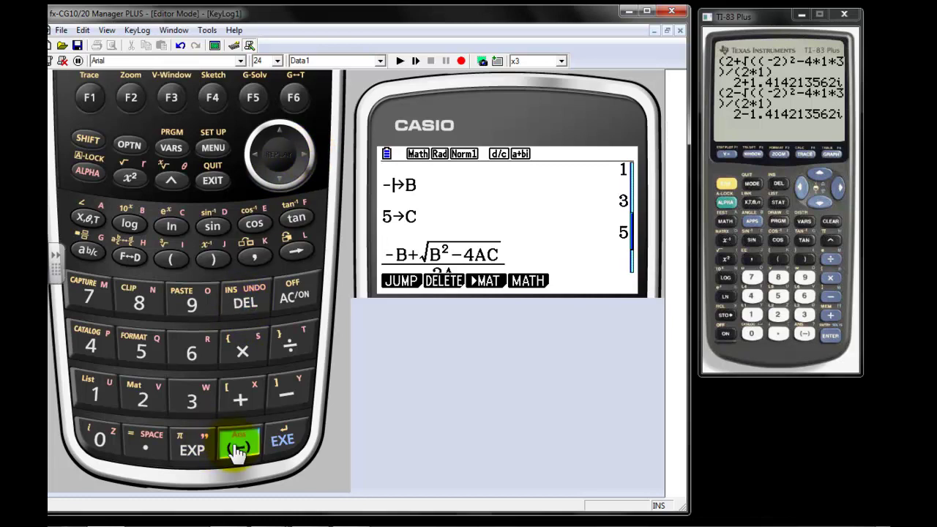
{"action": "left_click", "coordinate": [129, 357]}
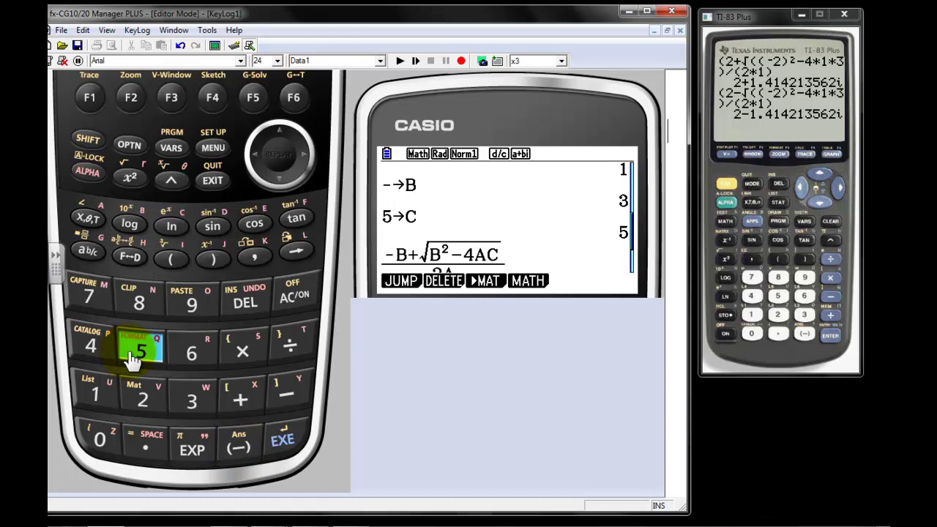
{"action": "left_click", "coordinate": [284, 443]}
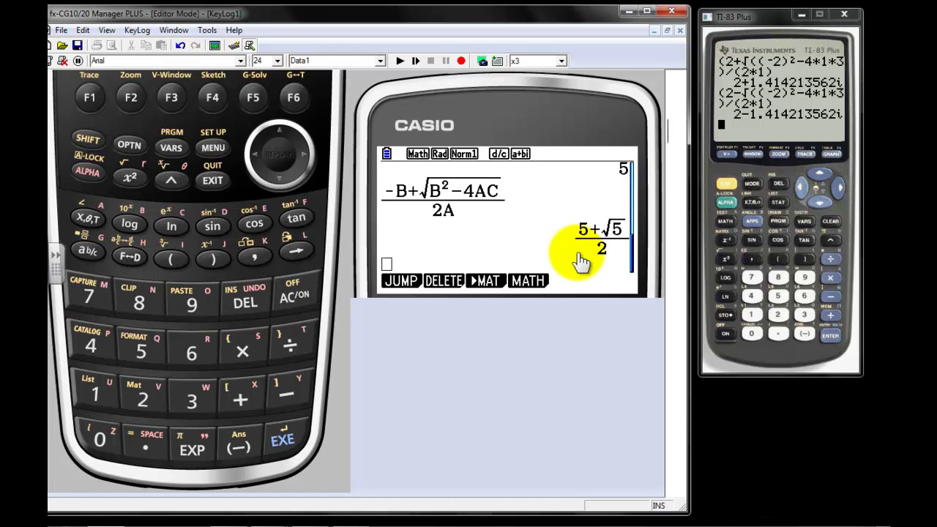
{"action": "left_click", "coordinate": [477, 140]}
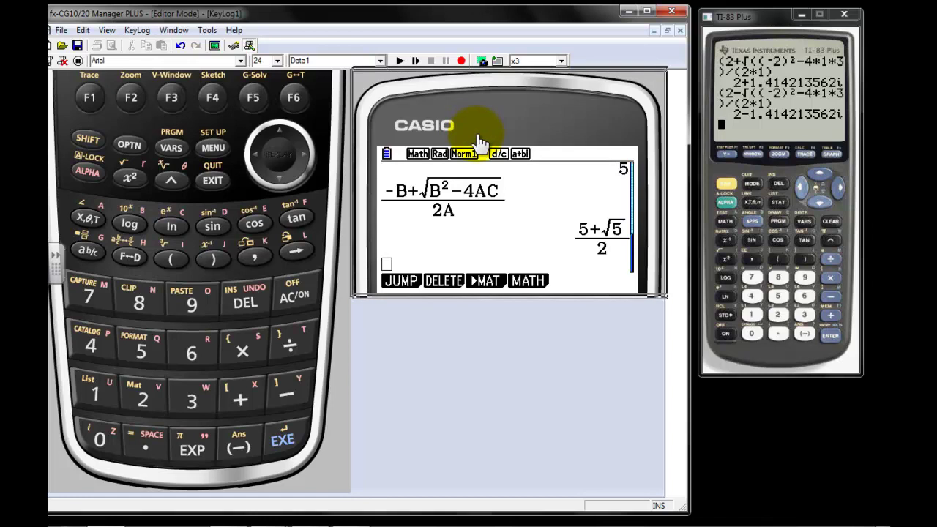
{"action": "left_click_drag", "start_coordinate": [477, 140], "coordinate": [477, 142]}
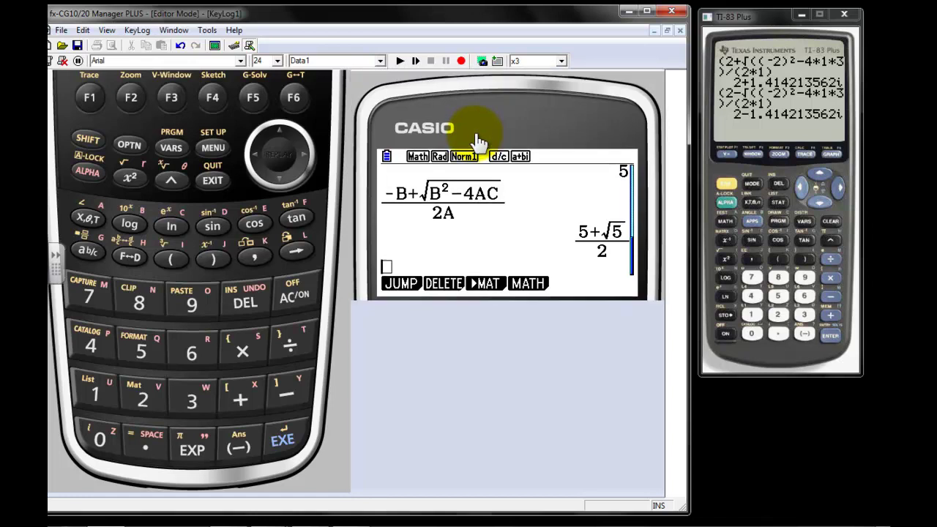